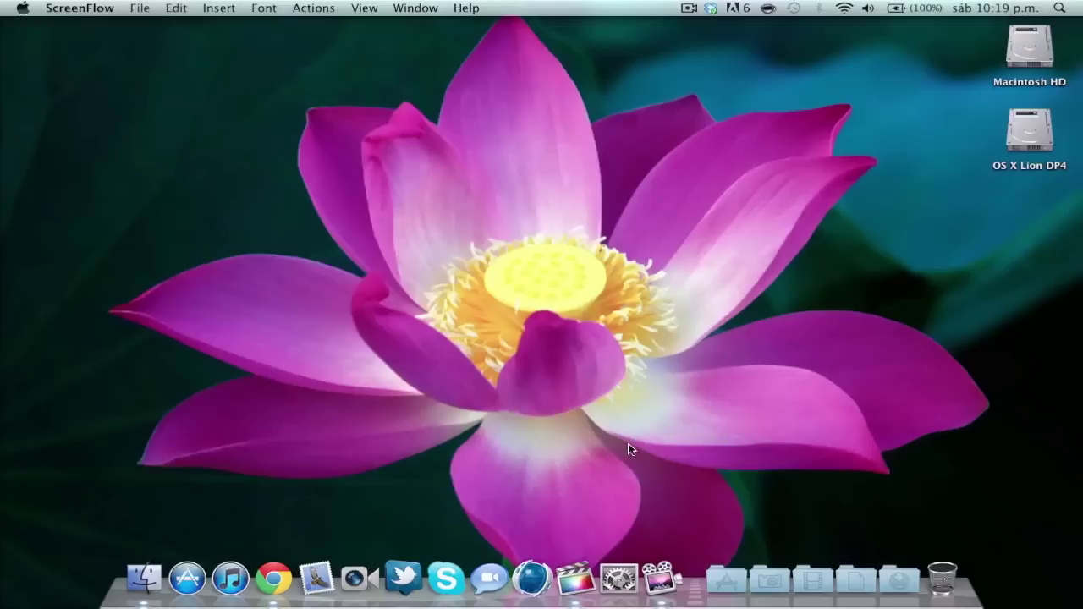
- Bring Final Cut Pro to the front from the Dock, showing the color correction tutorial project
left_click(575, 582)
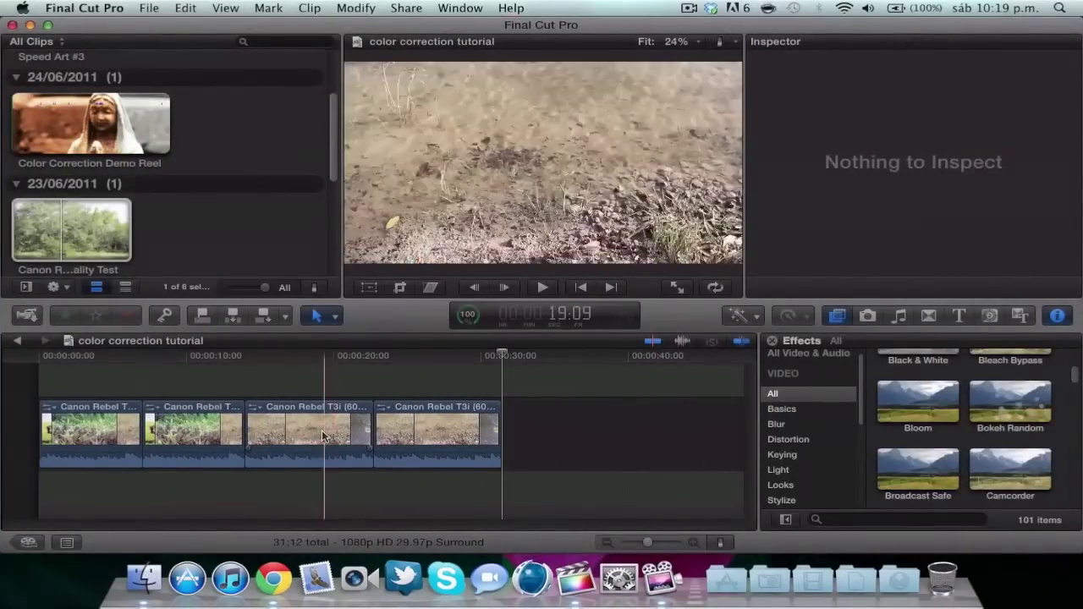
- Preview each of the four timeline clips, ending with the second plants clip selected
left_click(423, 439)
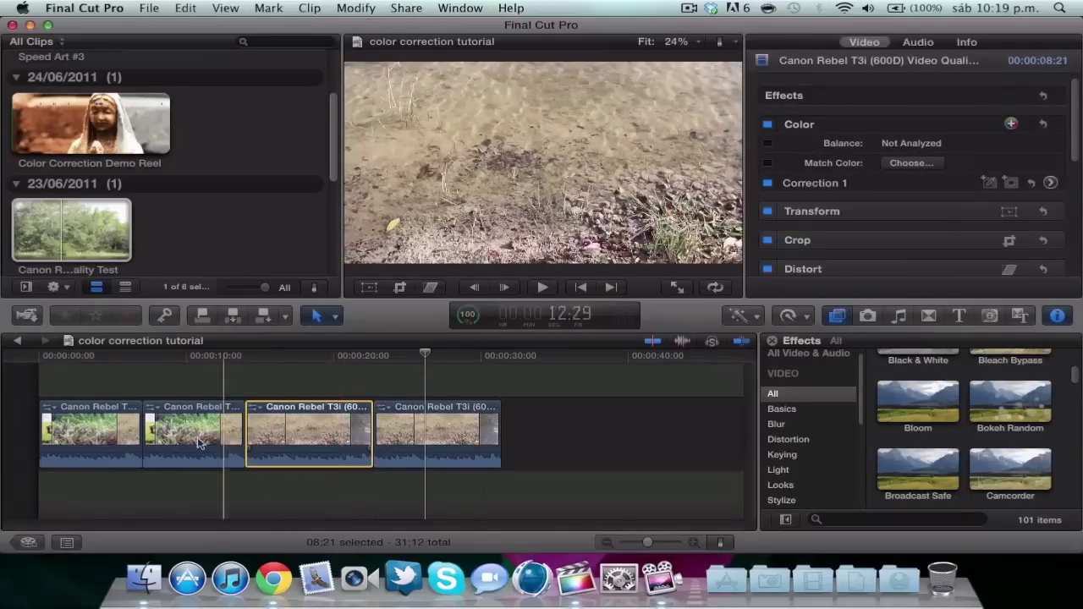
left_click(153, 436)
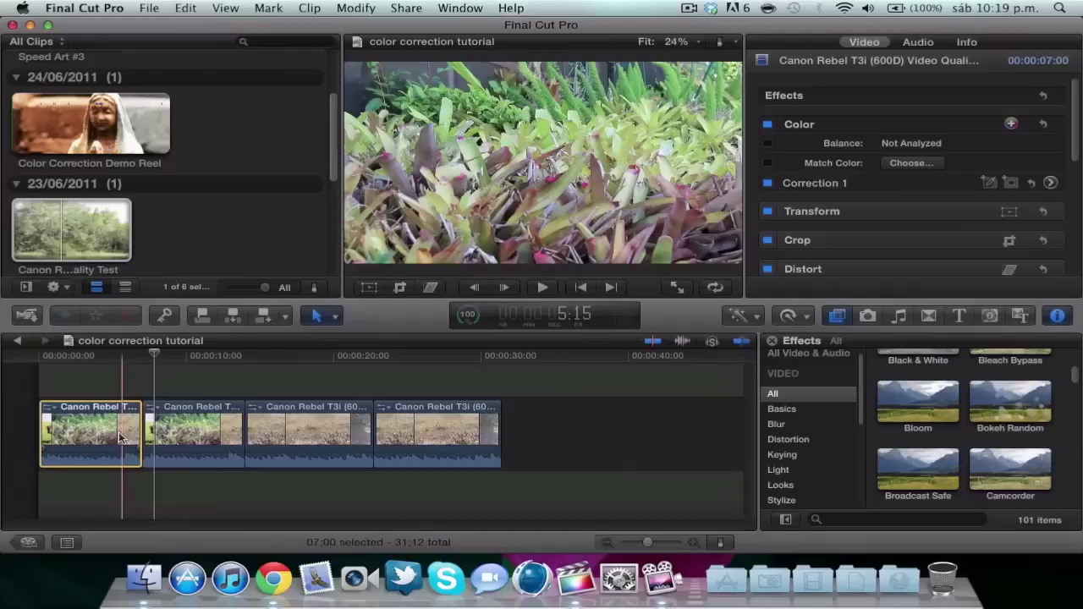
left_click(115, 435)
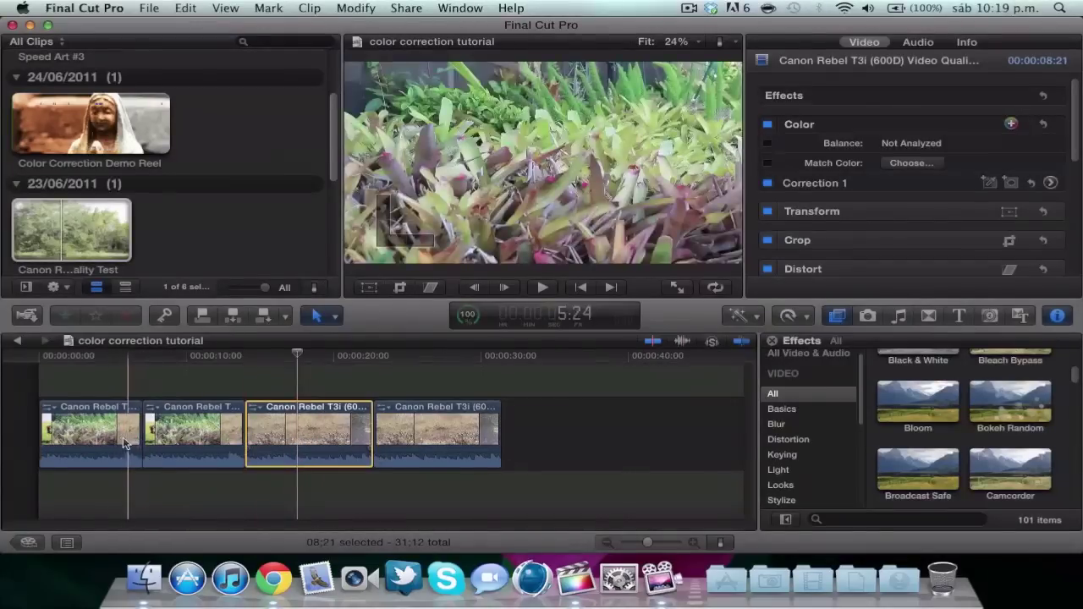
left_click(123, 437)
left_click(288, 440)
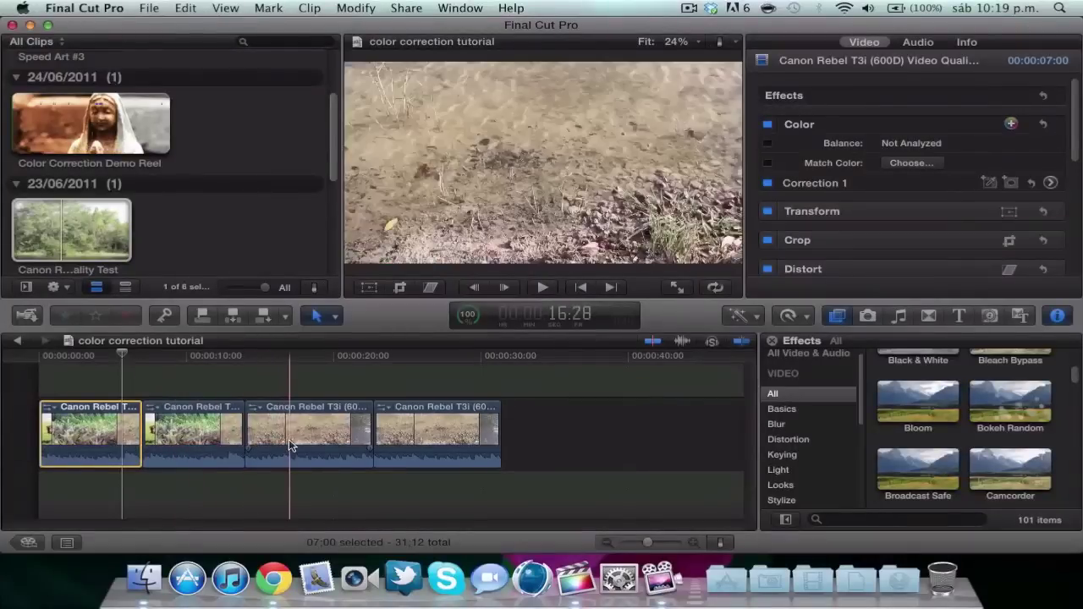
left_click(110, 441)
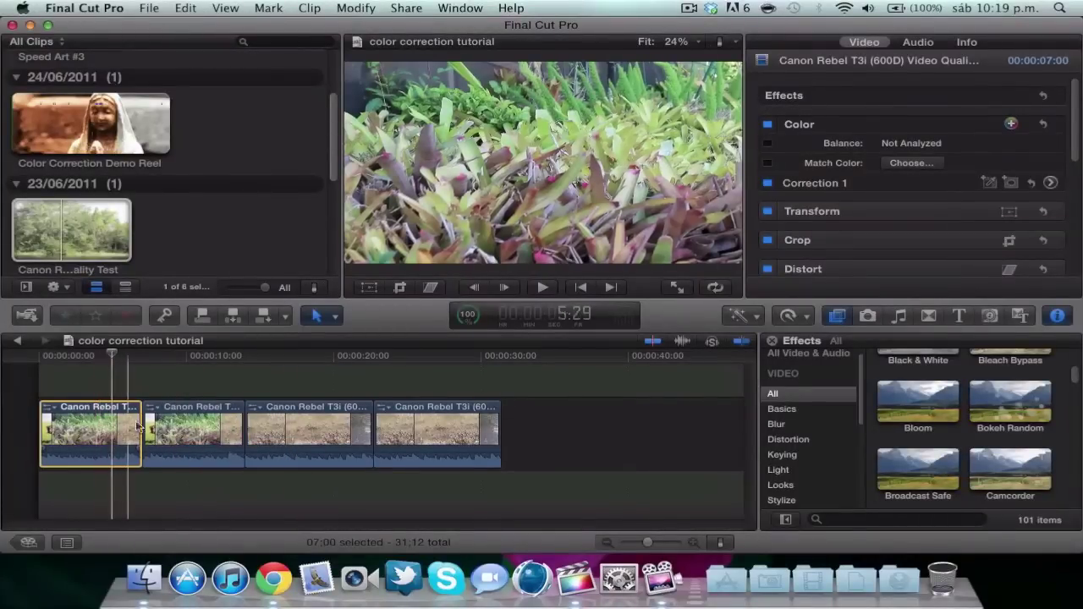
left_click(166, 433)
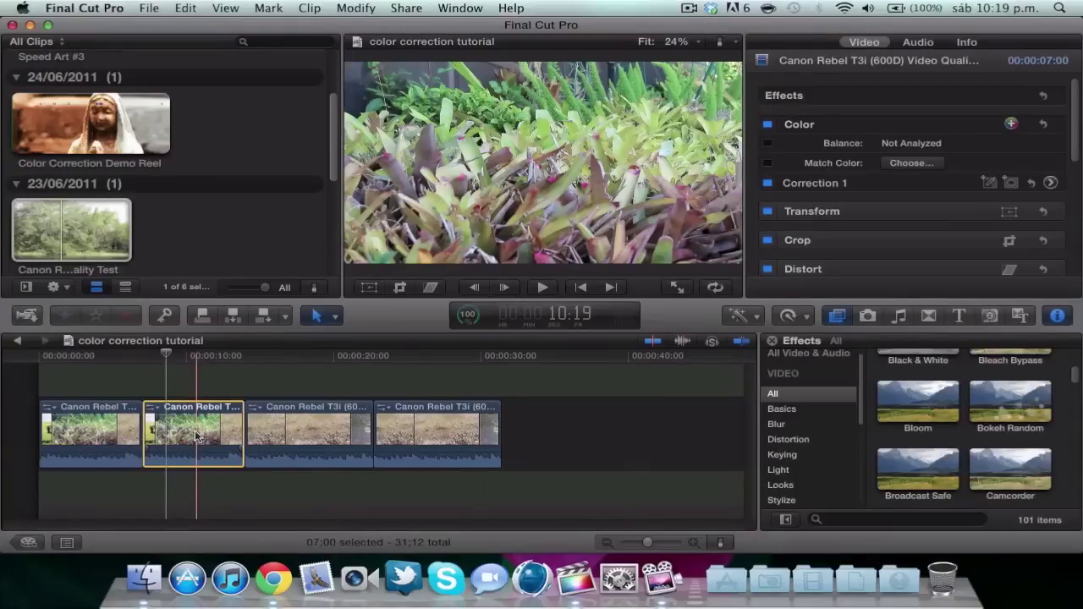
left_click(189, 437)
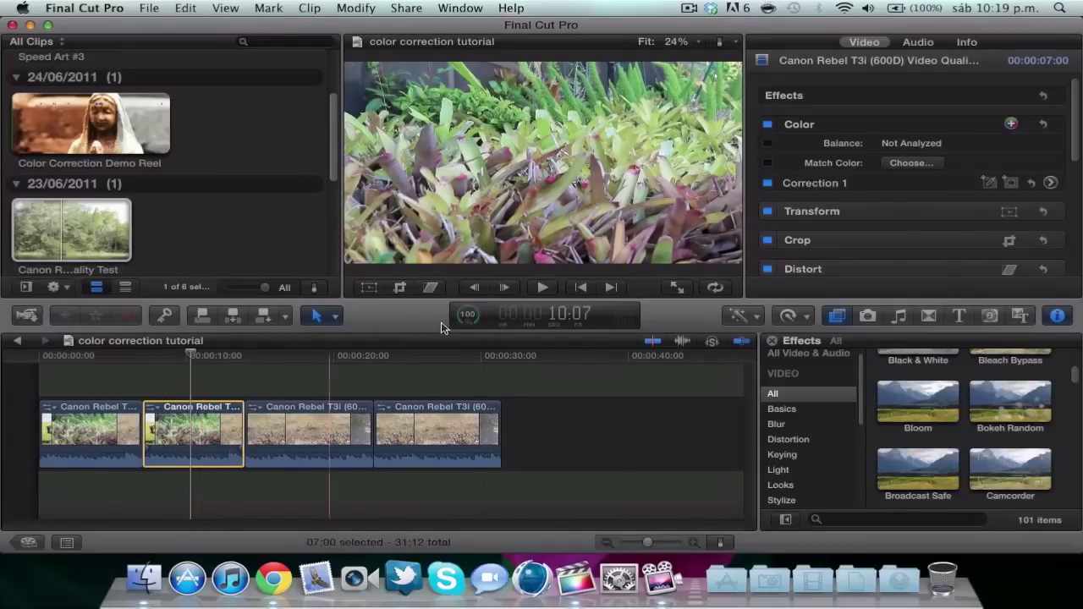
scroll(899, 136, "down", 10)
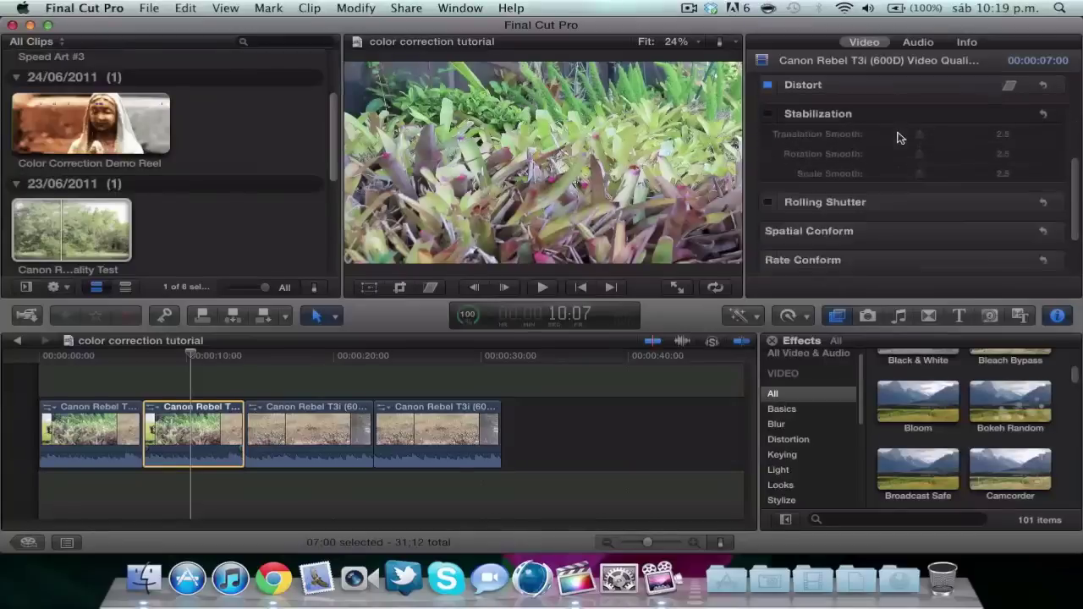
scroll(899, 138, "up", 6)
scroll(899, 138, "up", 4)
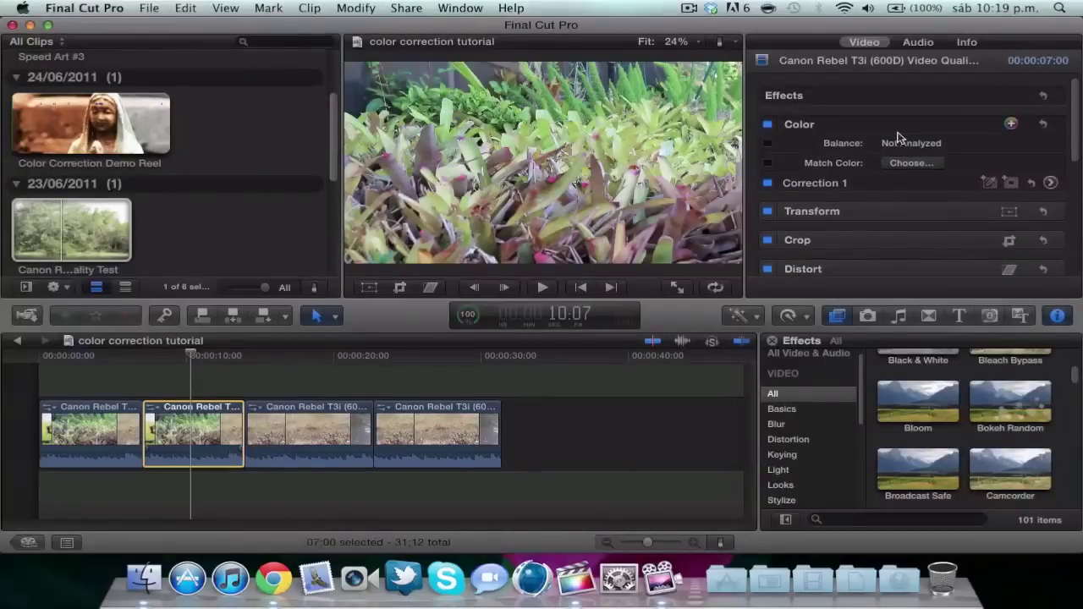
left_click(1060, 316)
left_click(1058, 318)
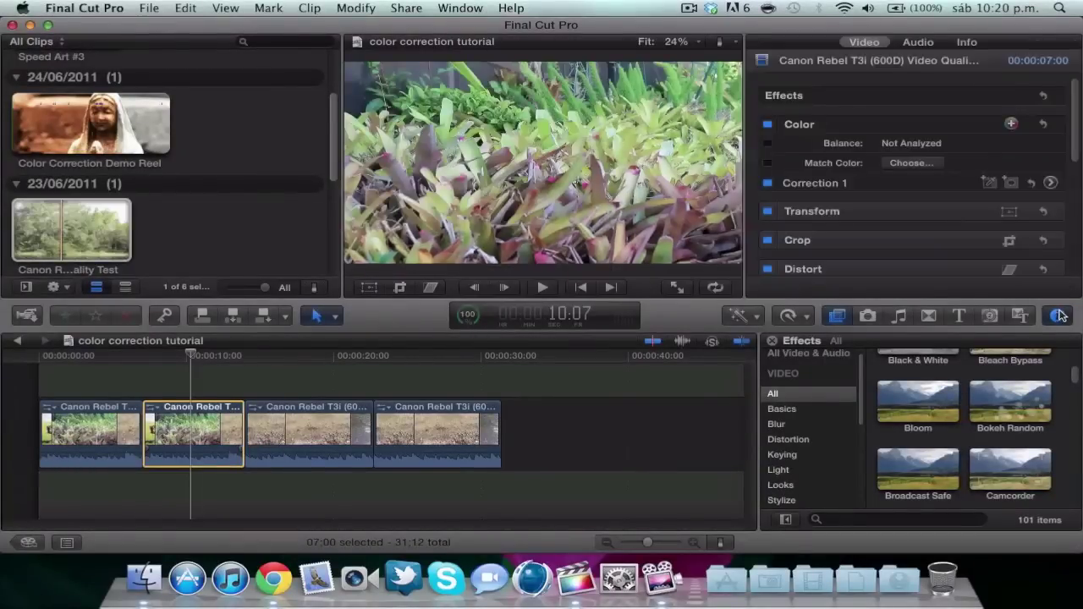
left_click(821, 127)
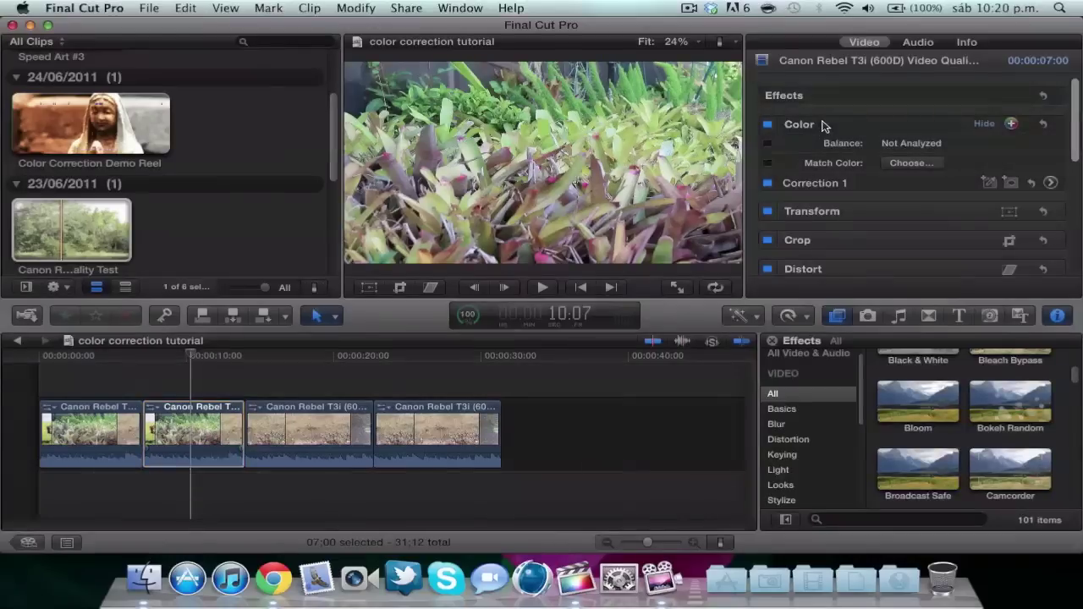
left_click(768, 144)
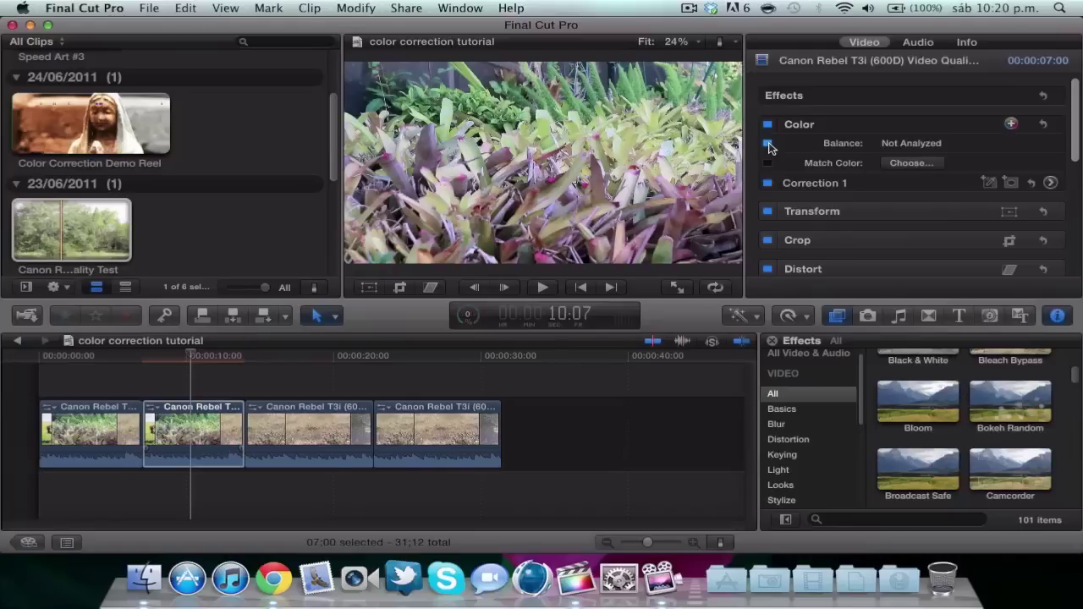
left_click(768, 145)
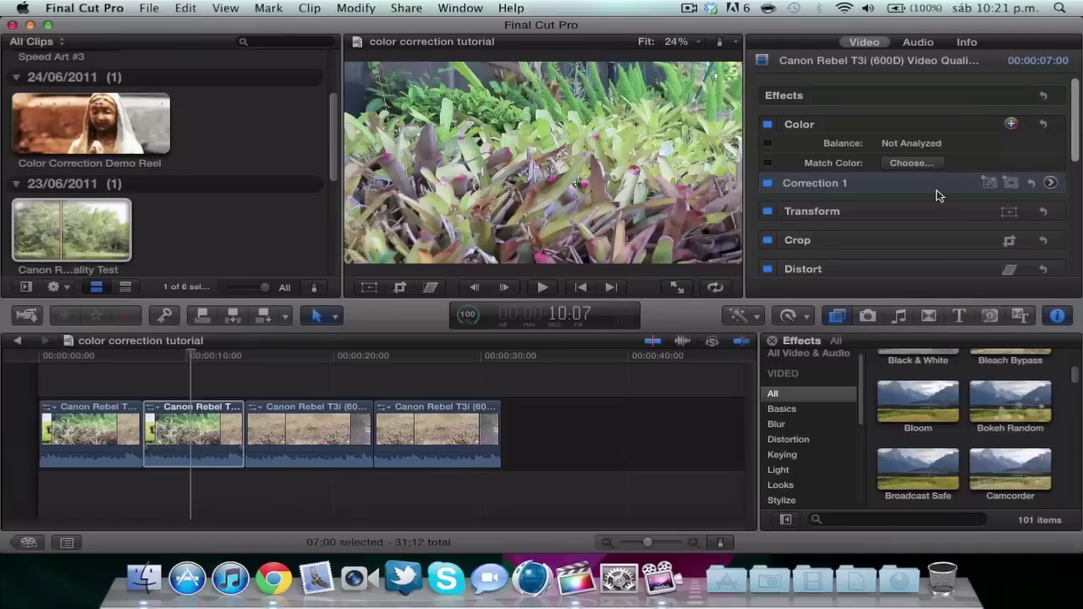
- Push Correction 1's master saturation up sharply on the plants clip, then ease it back slightly
left_click(1051, 185)
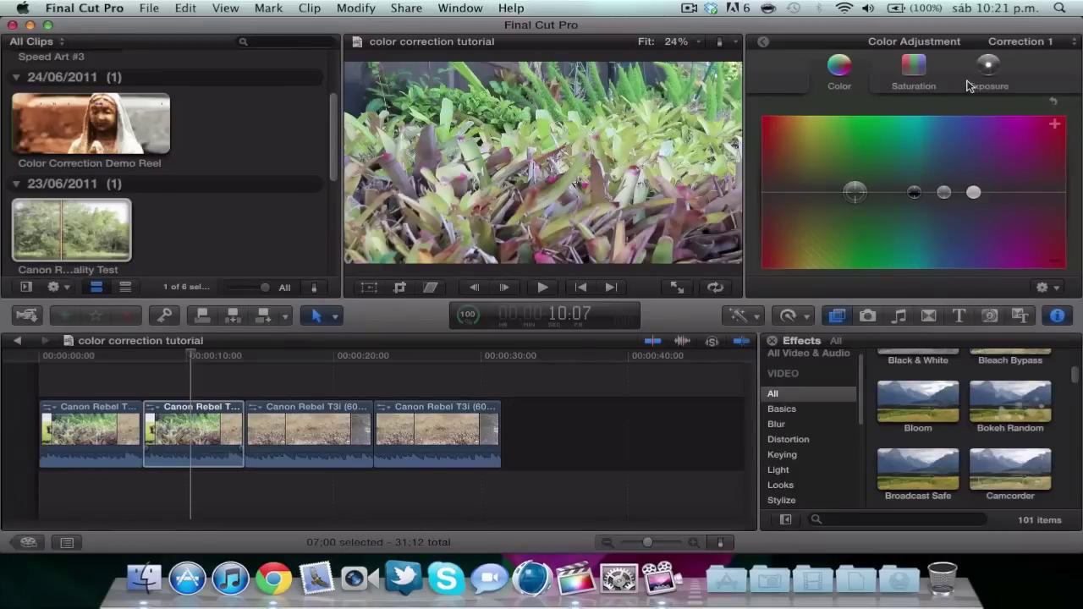
left_click(923, 69)
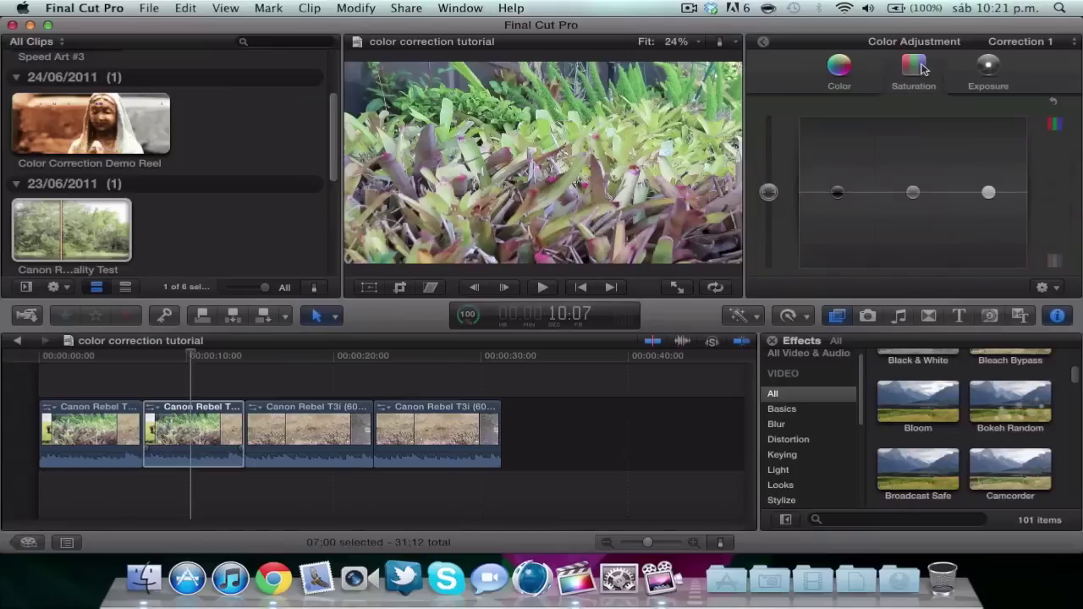
left_click(768, 193)
left_click_drag(767, 194, 772, 113)
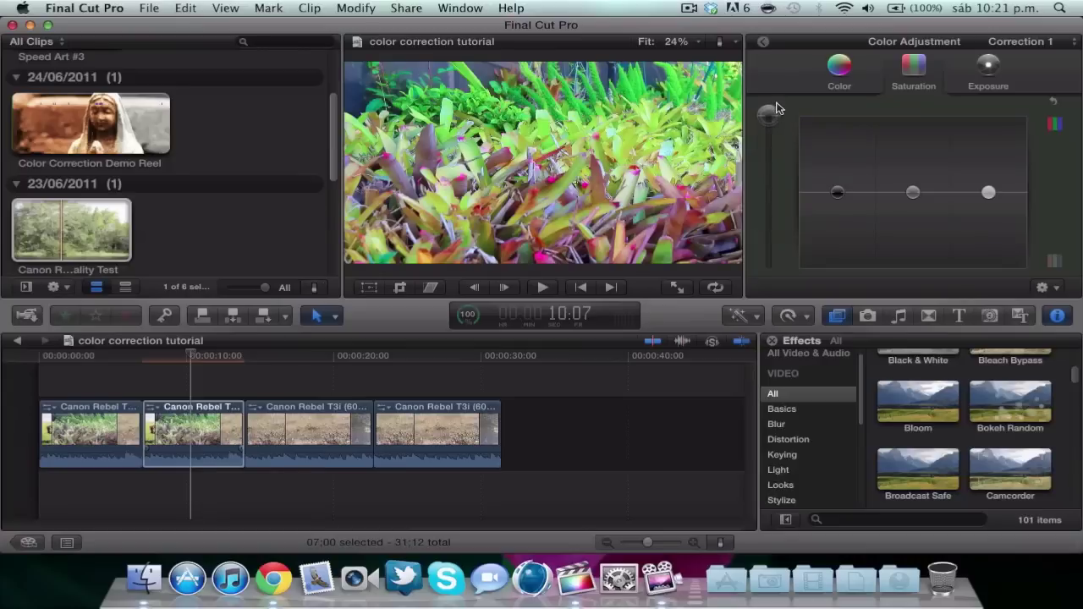
left_click_drag(780, 113, 802, 161)
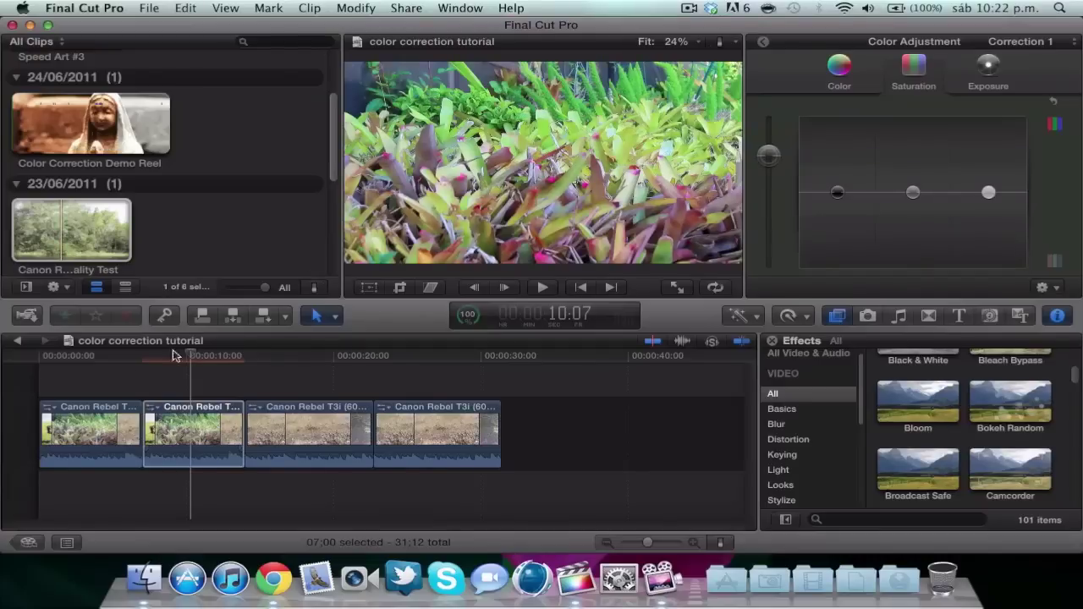
left_click(95, 365)
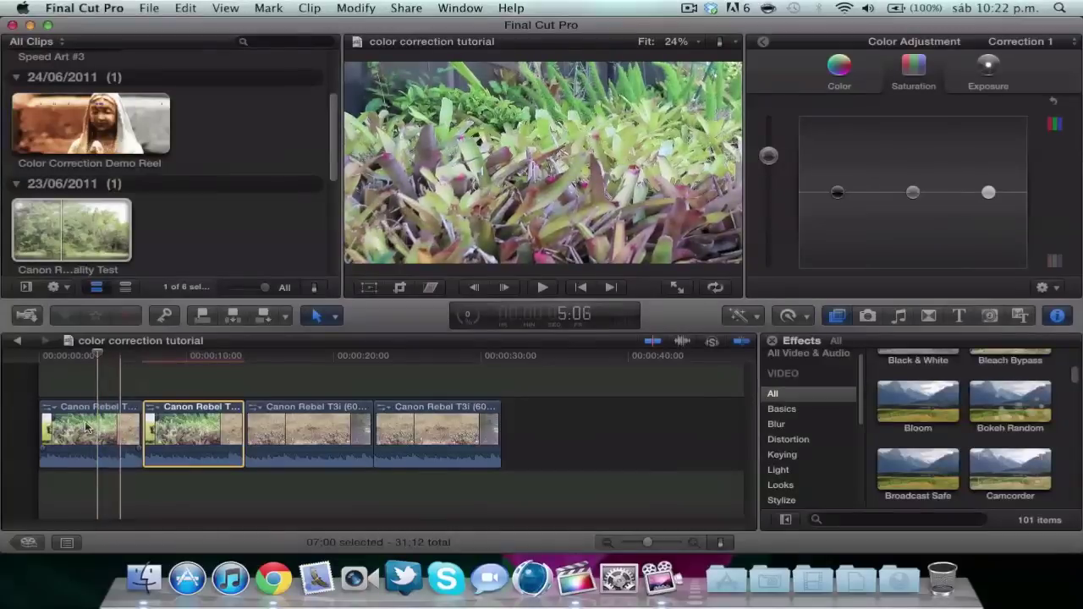
left_click(119, 356)
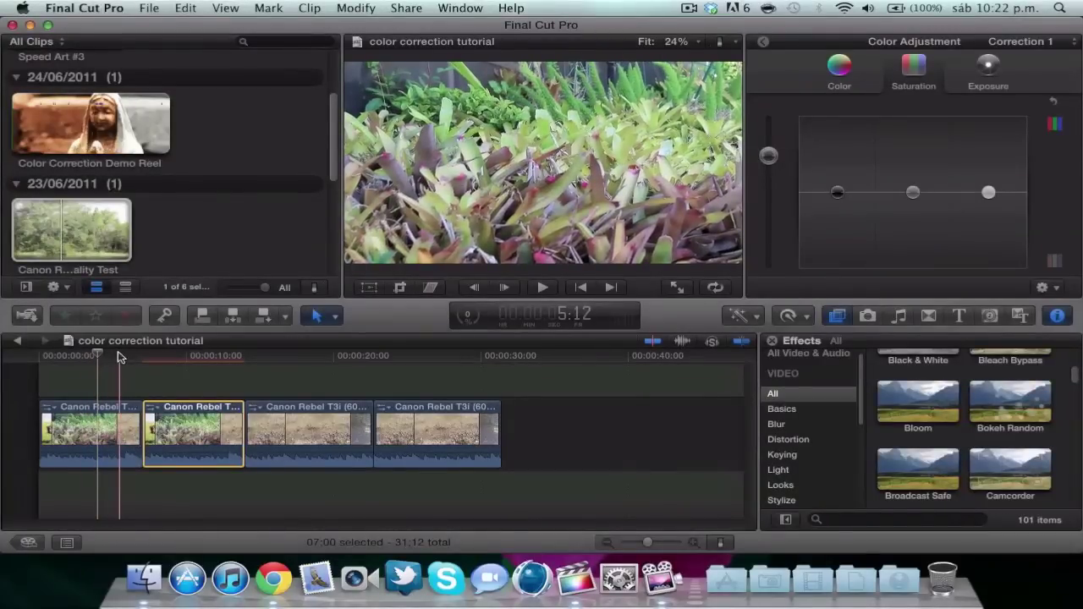
left_click(174, 355)
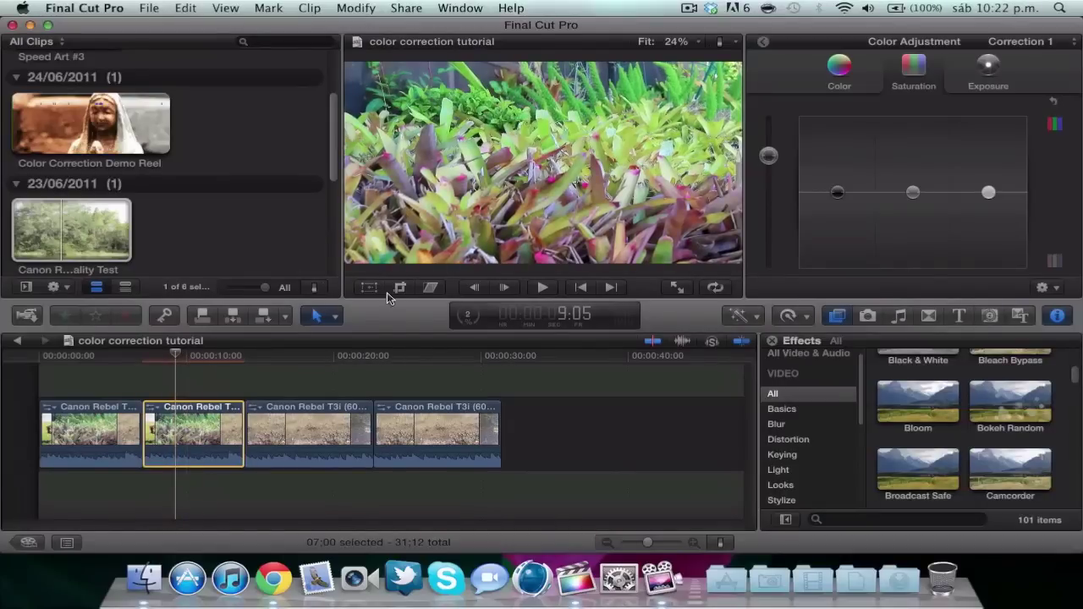
- Drop Correction 1's master exposure slightly and raise the shadows a touch
left_click(984, 73)
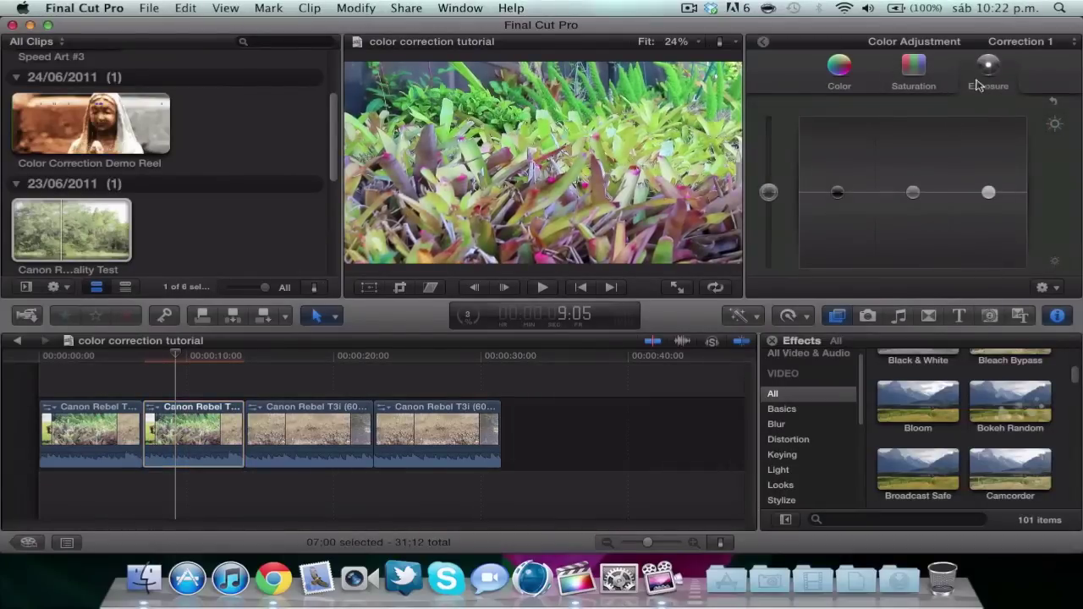
left_click_drag(772, 202, 773, 206)
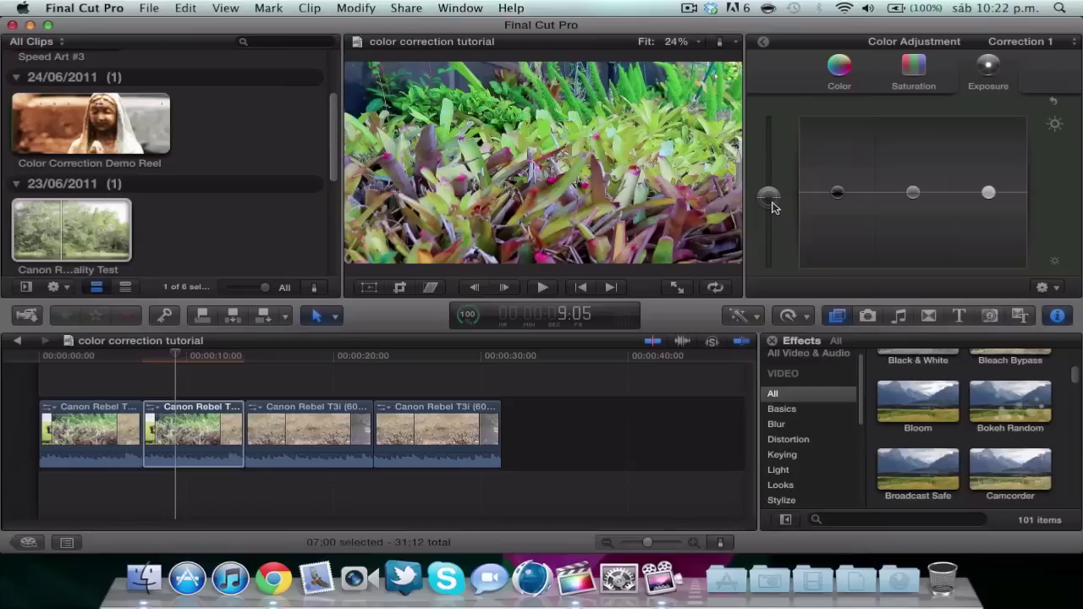
left_click(838, 195)
left_click_drag(838, 197, 839, 193)
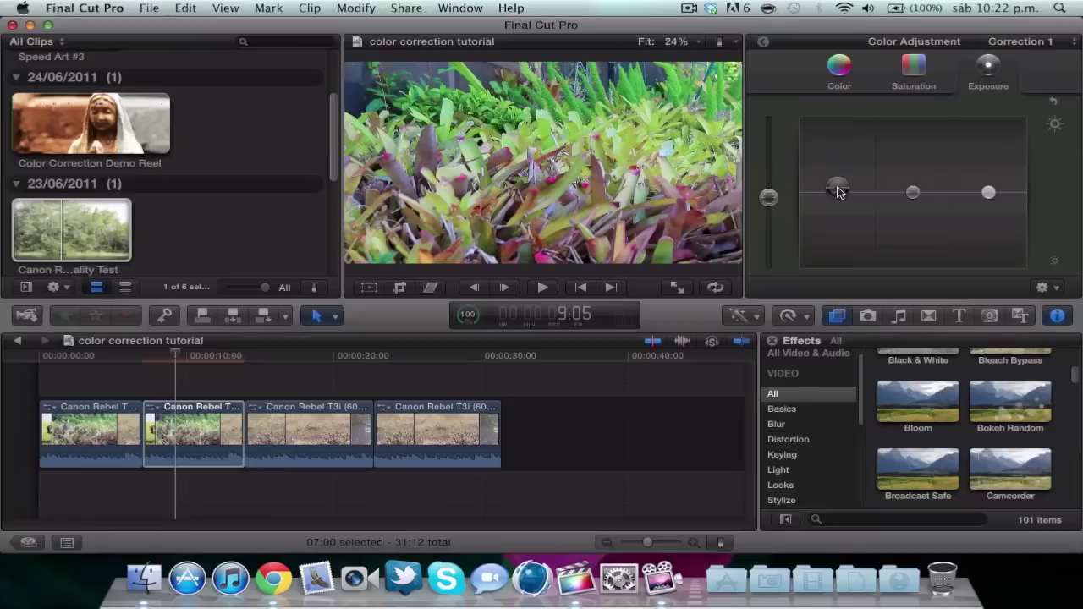
- Try an overall hue shift in Correction 1's colour controls, undo it, and replay the clip
left_click(848, 72)
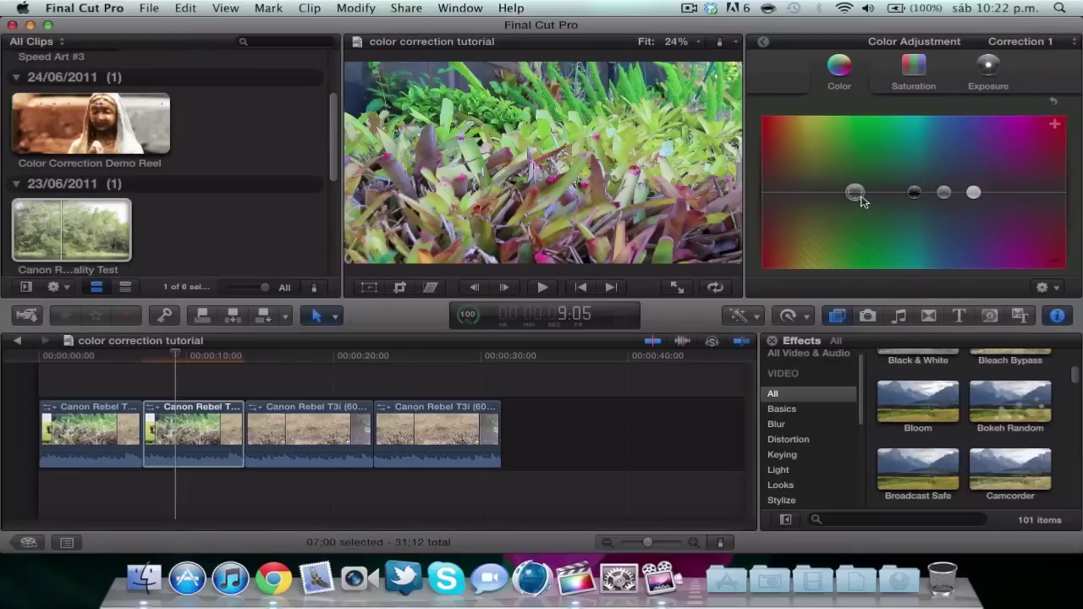
left_click_drag(851, 191, 973, 146)
key("super+z")
left_click(855, 193)
left_click(109, 362)
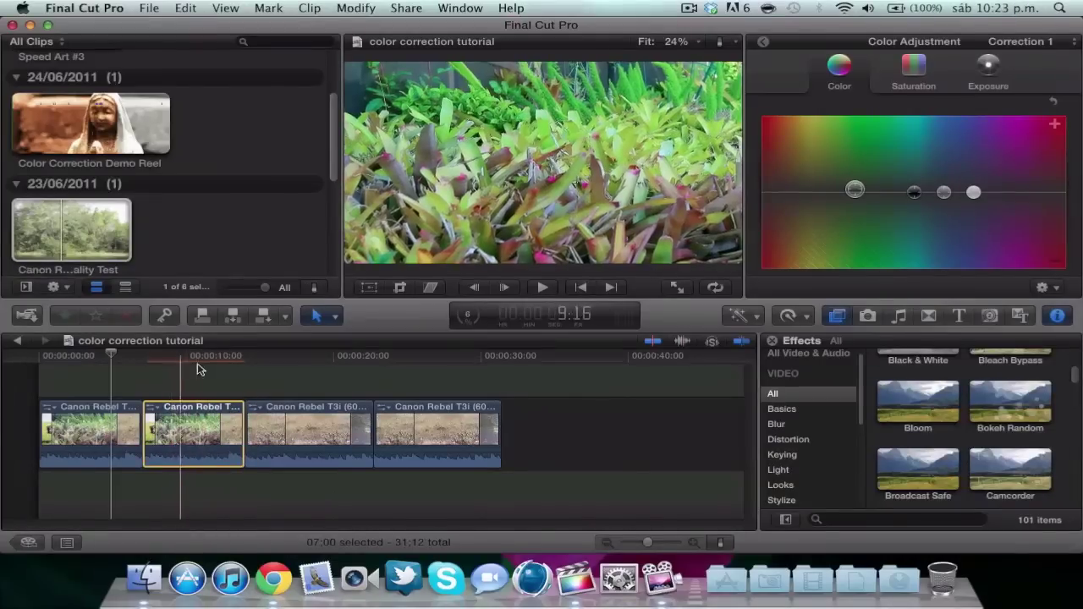
- Select the fourth clip, the dirt shot, with the playhead at 26:08
left_click(292, 410)
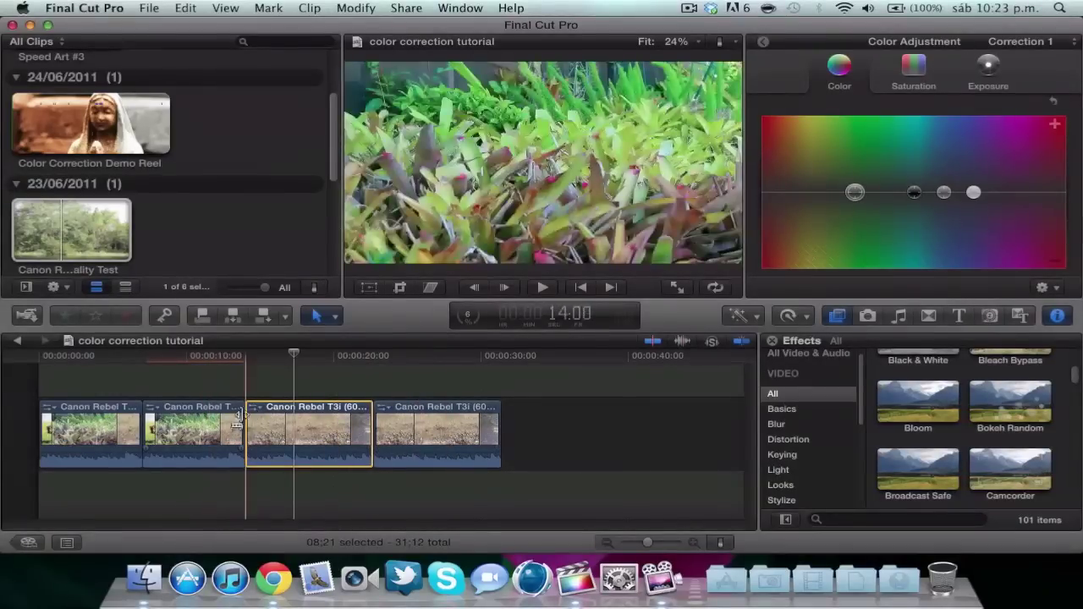
left_click(467, 427)
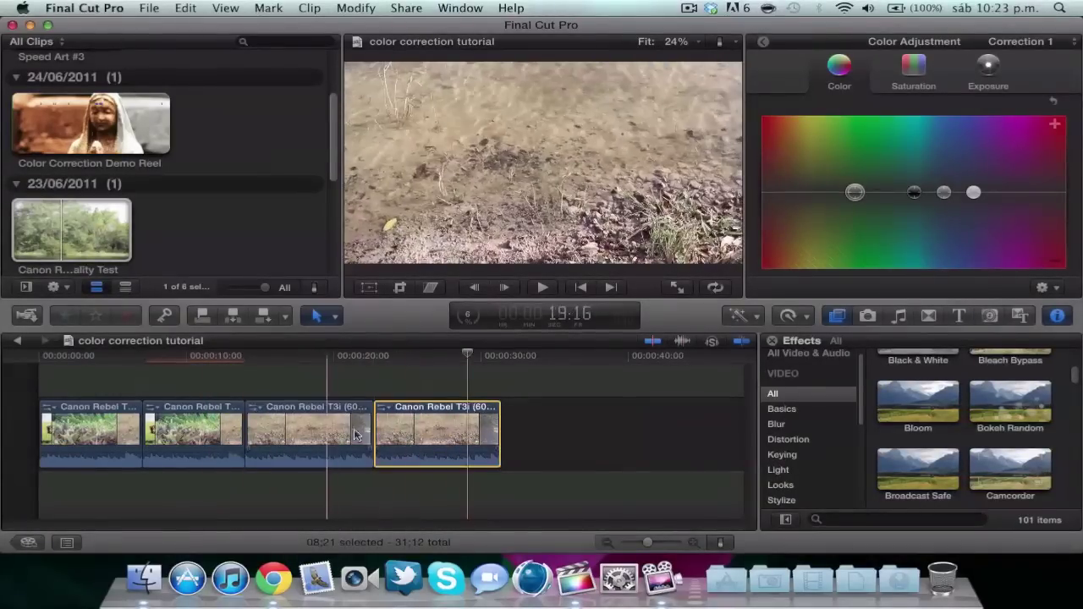
left_click(425, 421)
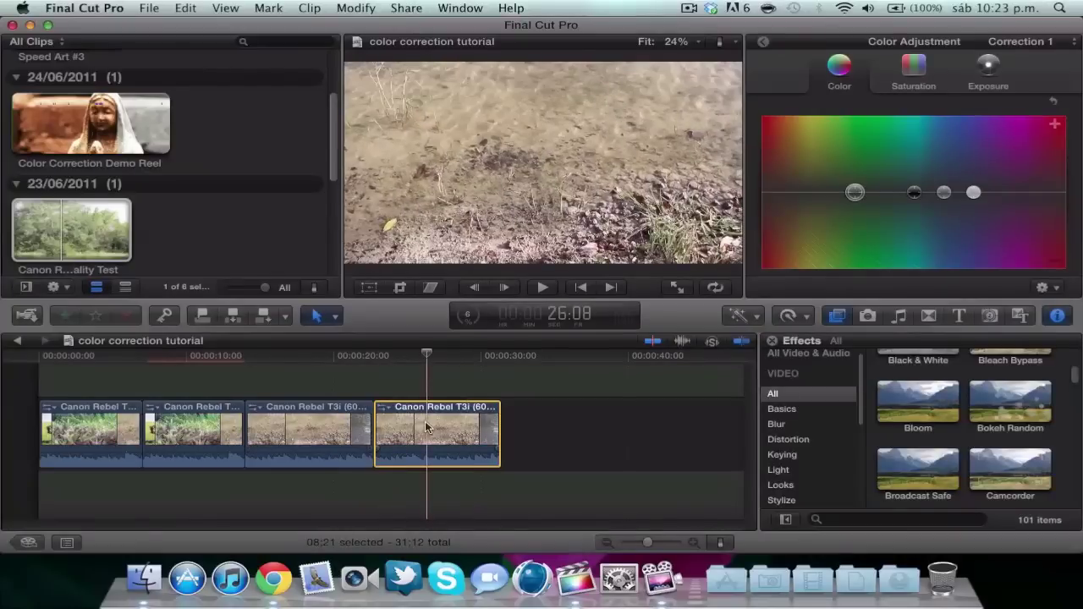
left_click(762, 42)
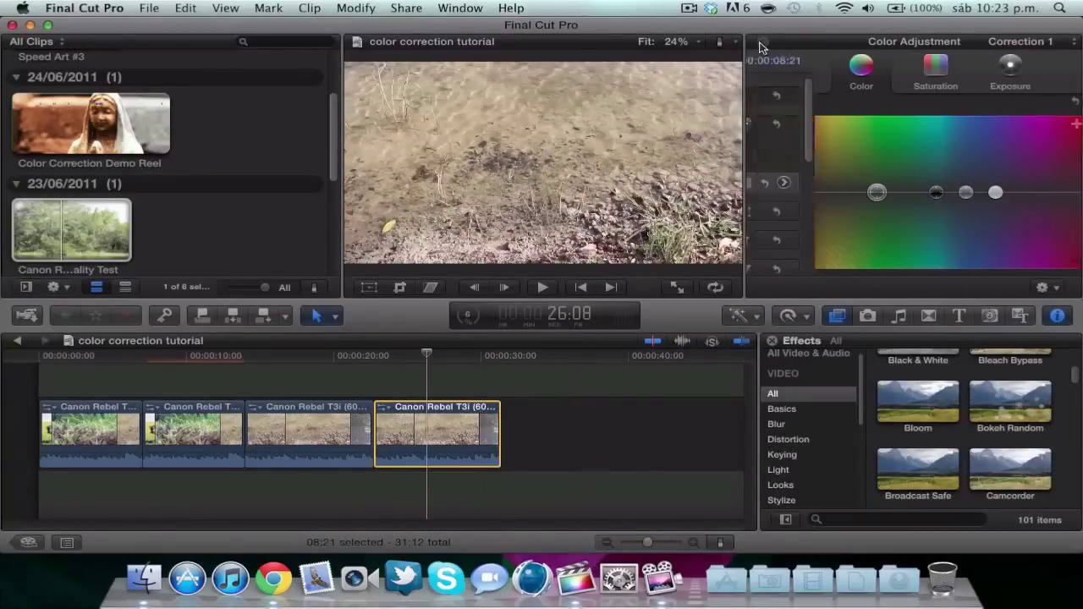
left_click(486, 408)
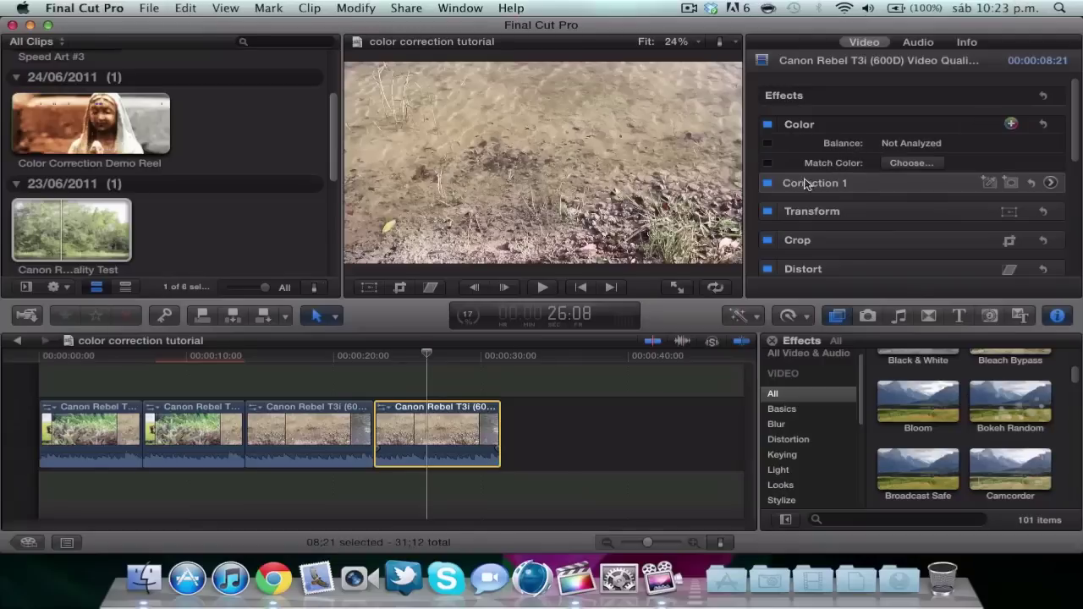
- Boost the dirt clip's overall saturation in Correction 1
left_click(1051, 184)
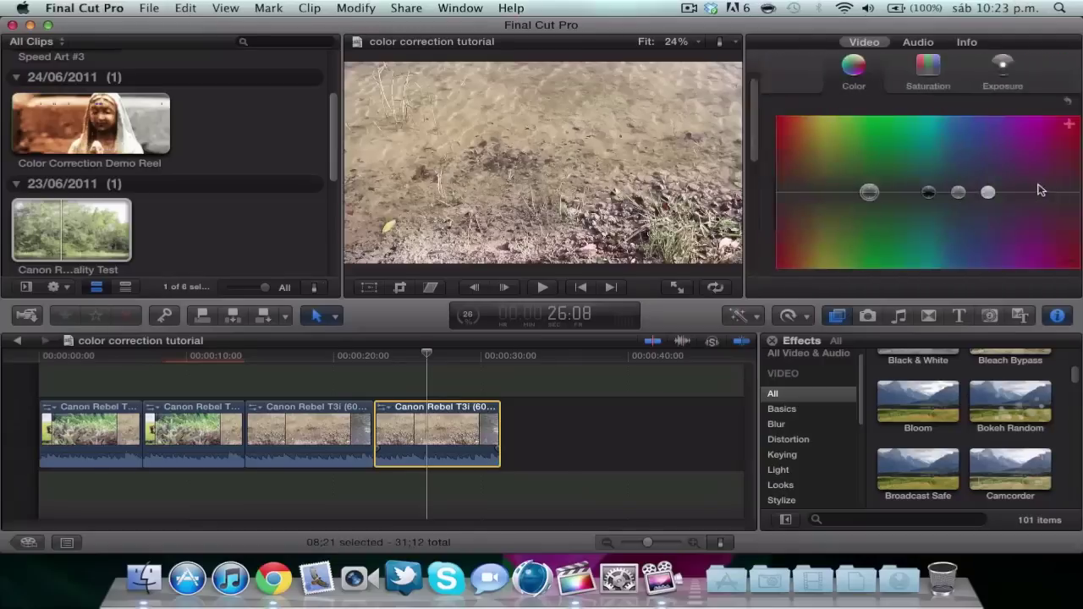
left_click(908, 73)
left_click_drag(768, 192, 769, 150)
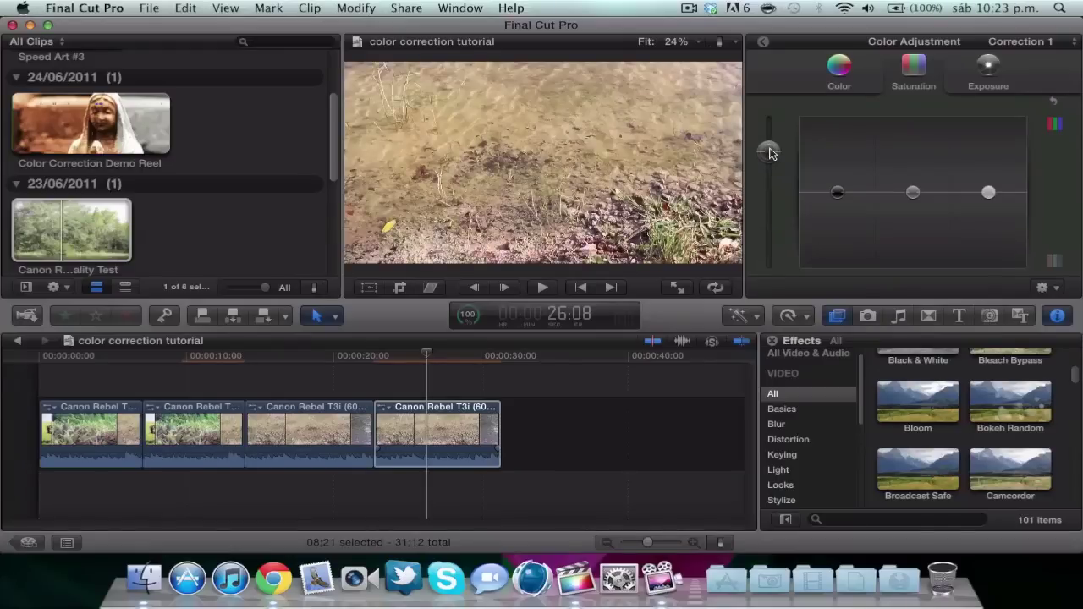
- Darken the dirt clip's master exposure slightly while lifting its shadows
left_click(989, 76)
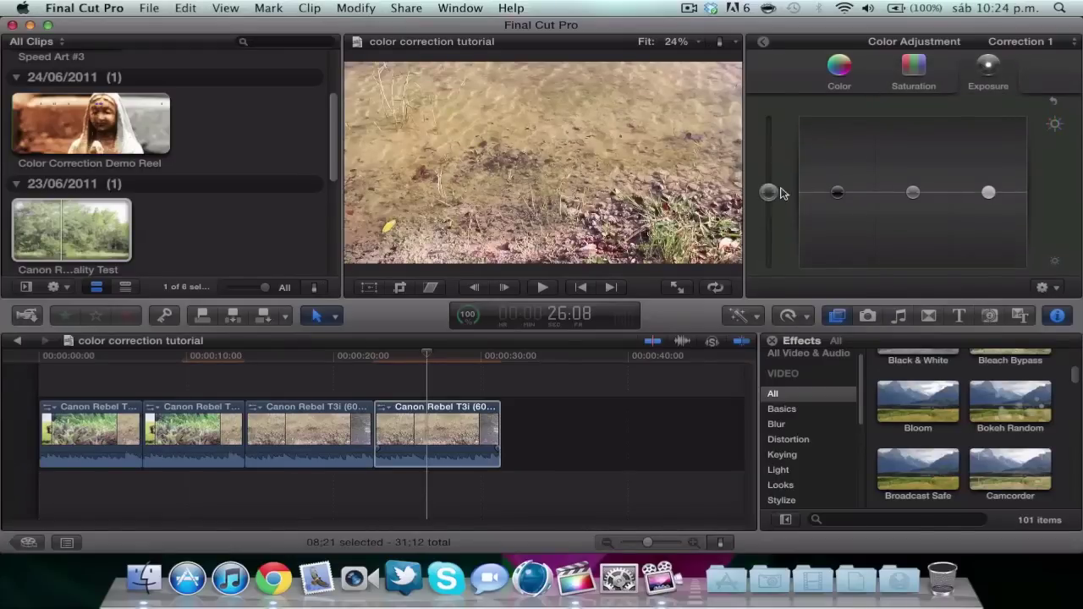
left_click_drag(768, 197, 770, 211)
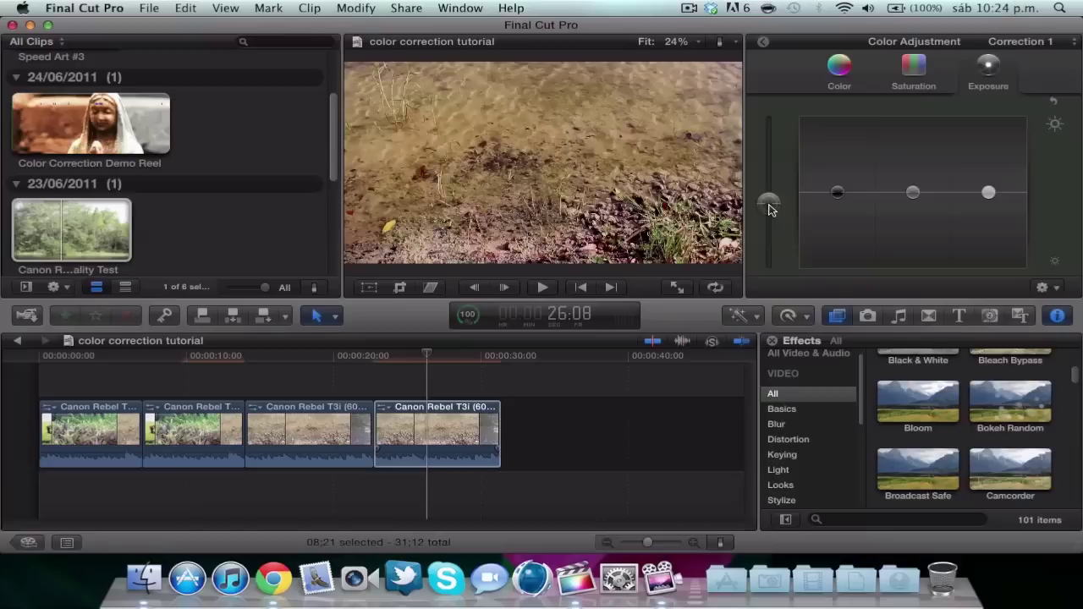
left_click_drag(836, 198, 839, 191)
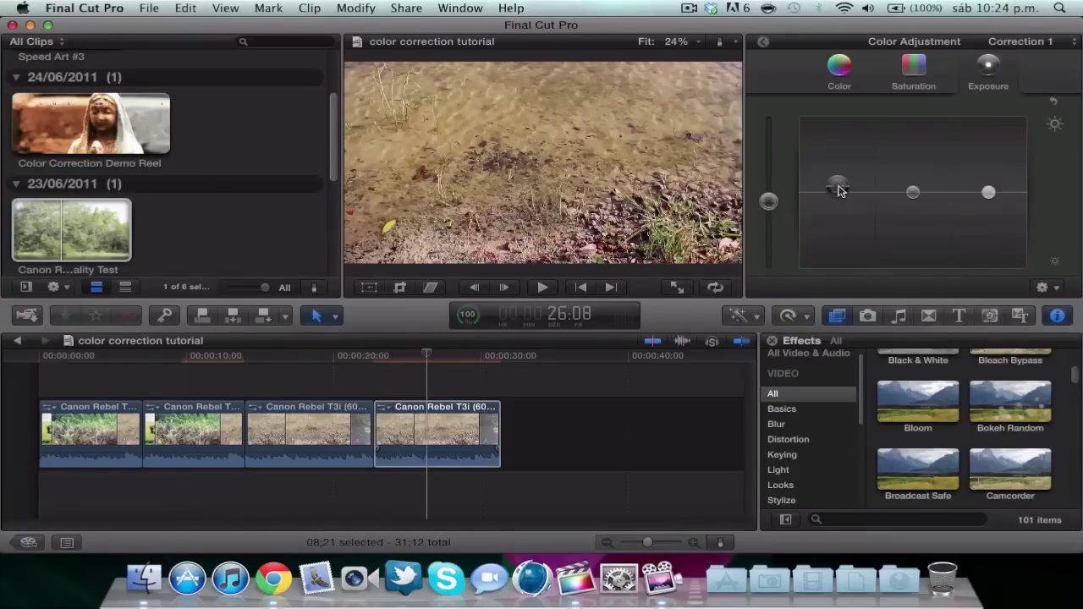
left_click(840, 78)
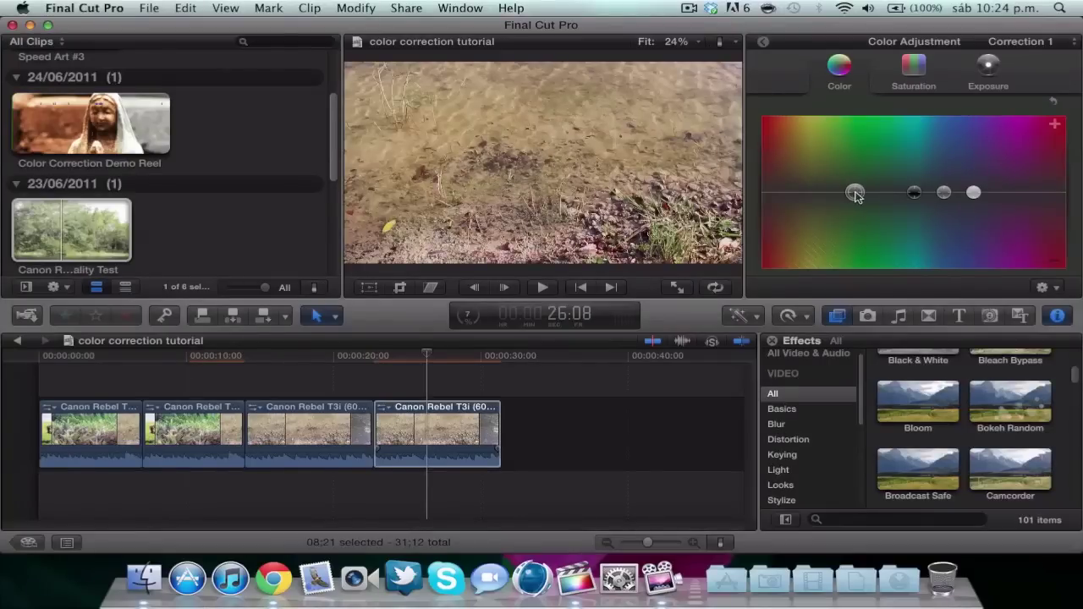
- Shift the dirt clip's overall colour toward warm yellow, comparing it against the earlier clips
left_click_drag(856, 195, 816, 196)
left_click_drag(817, 196, 816, 196)
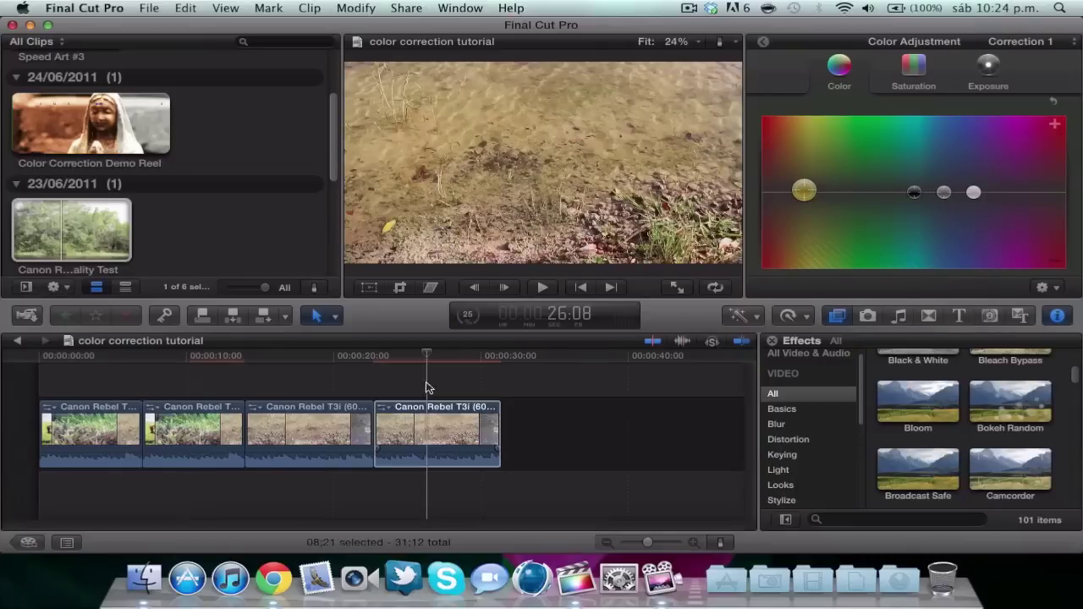
left_click_drag(355, 358, 336, 361)
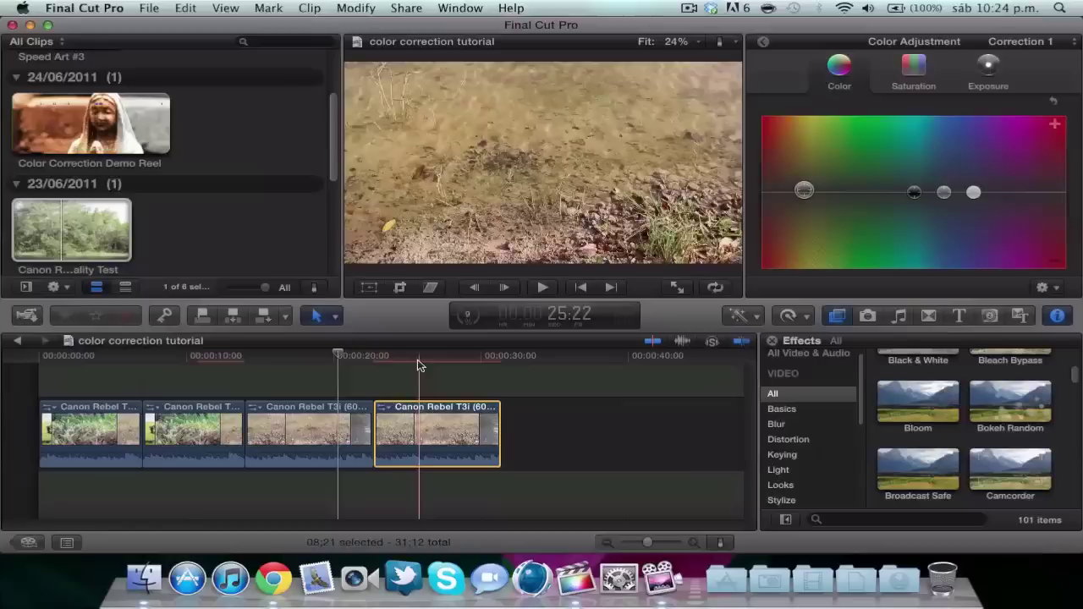
left_click(418, 362)
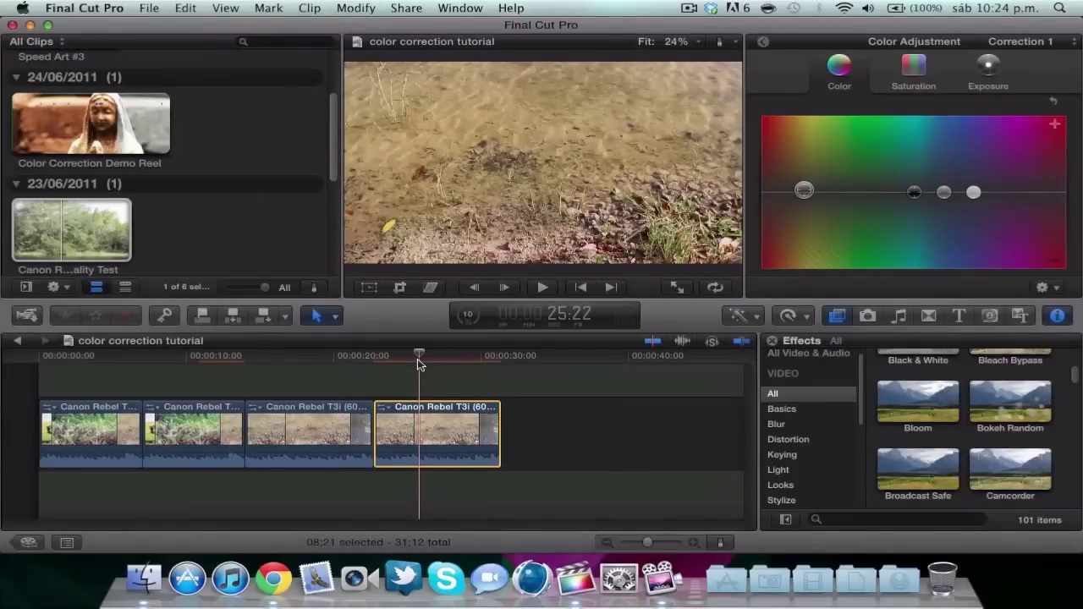
left_click(763, 43)
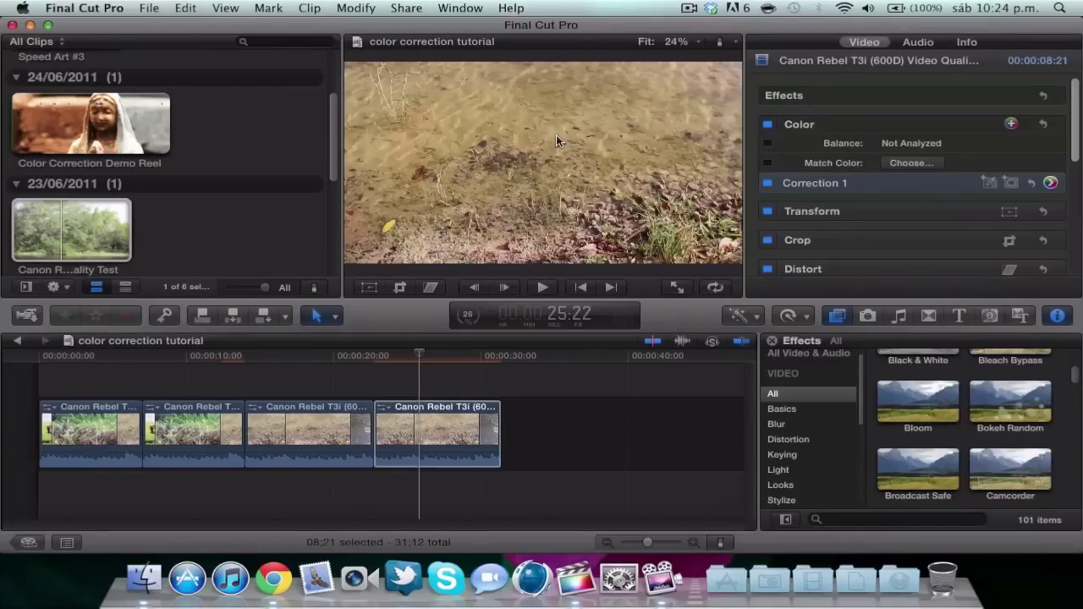
- Add Correction 2 to the dirt clip with a shape mask stretched into a wide, taller oval
left_click(1011, 124)
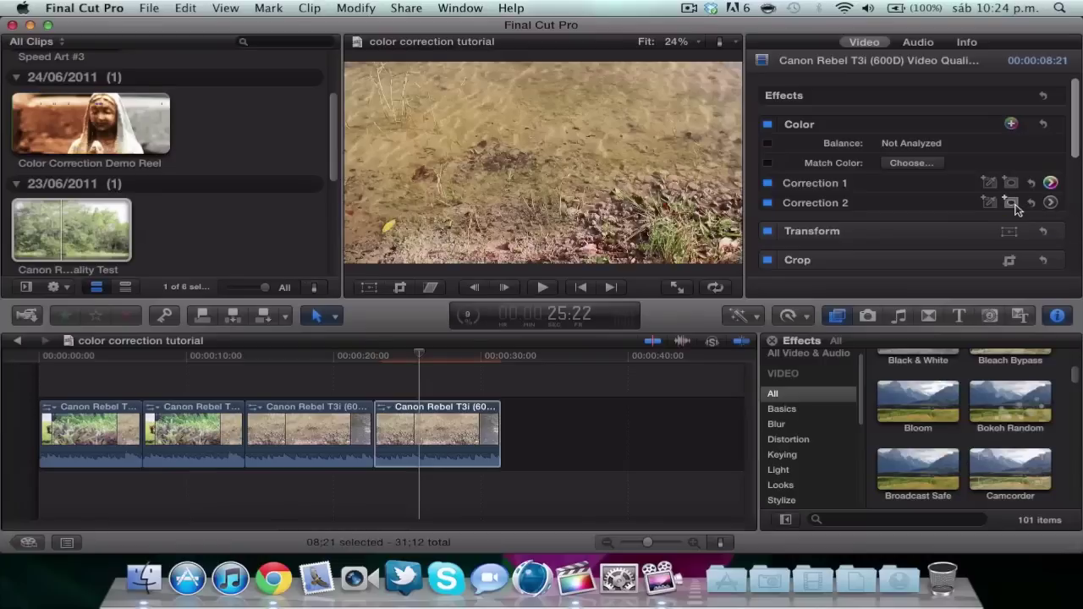
left_click(1012, 203)
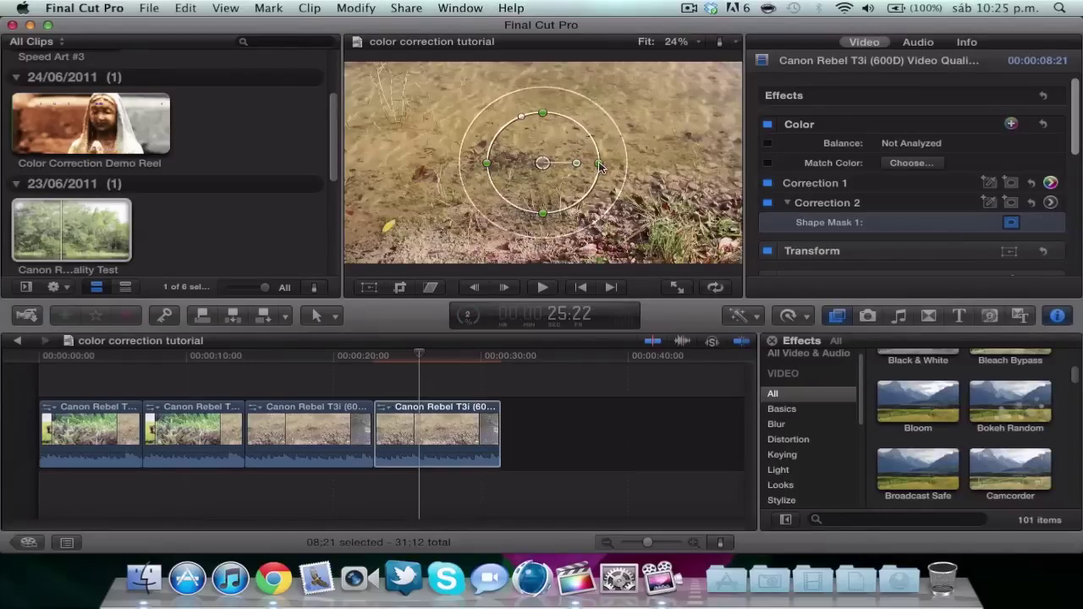
left_click_drag(599, 166, 740, 175)
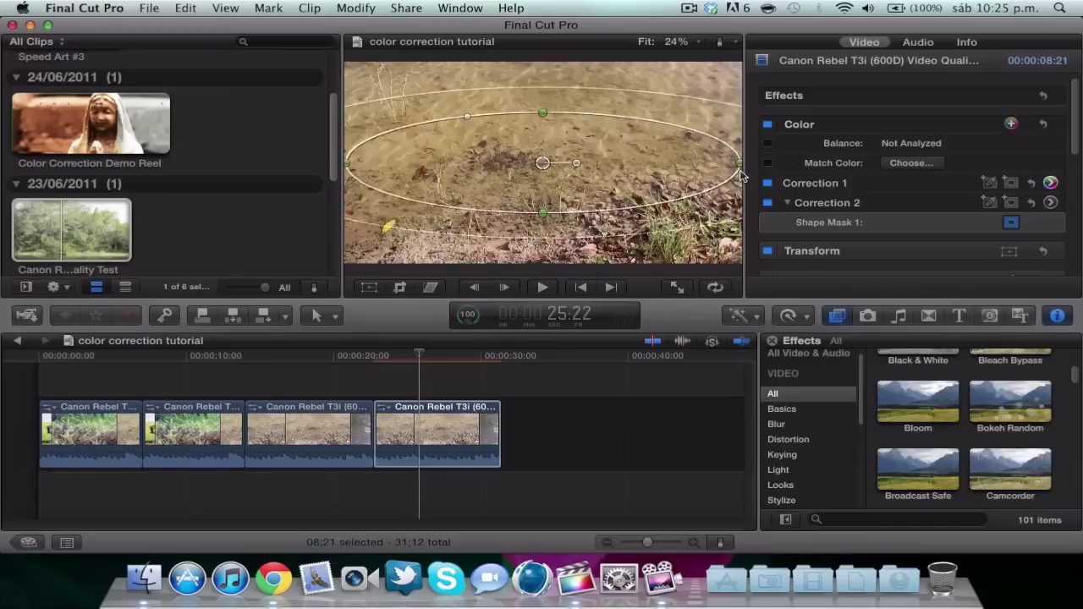
left_click_drag(543, 113, 541, 99)
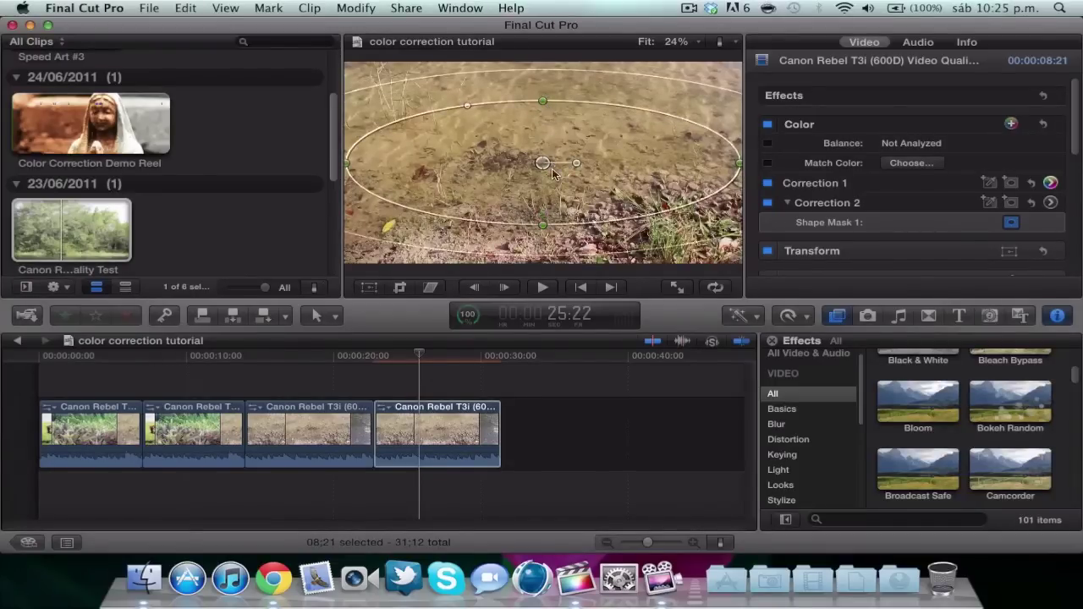
- Rotate and round the mask into a tilted rectangle over the water, then soften its feather edge
left_click_drag(543, 163, 542, 141)
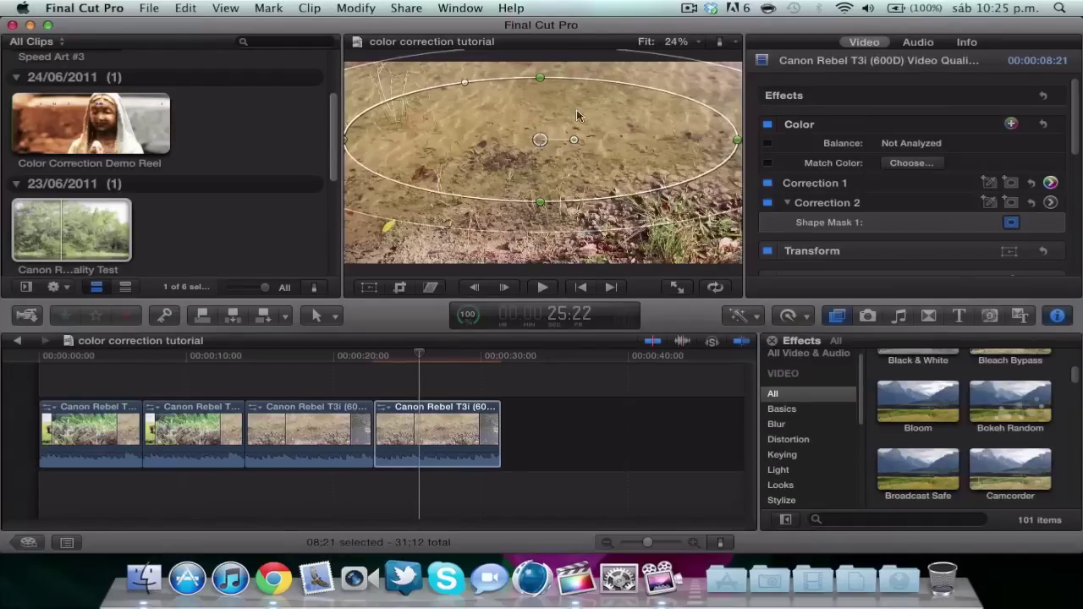
left_click_drag(574, 140, 539, 134)
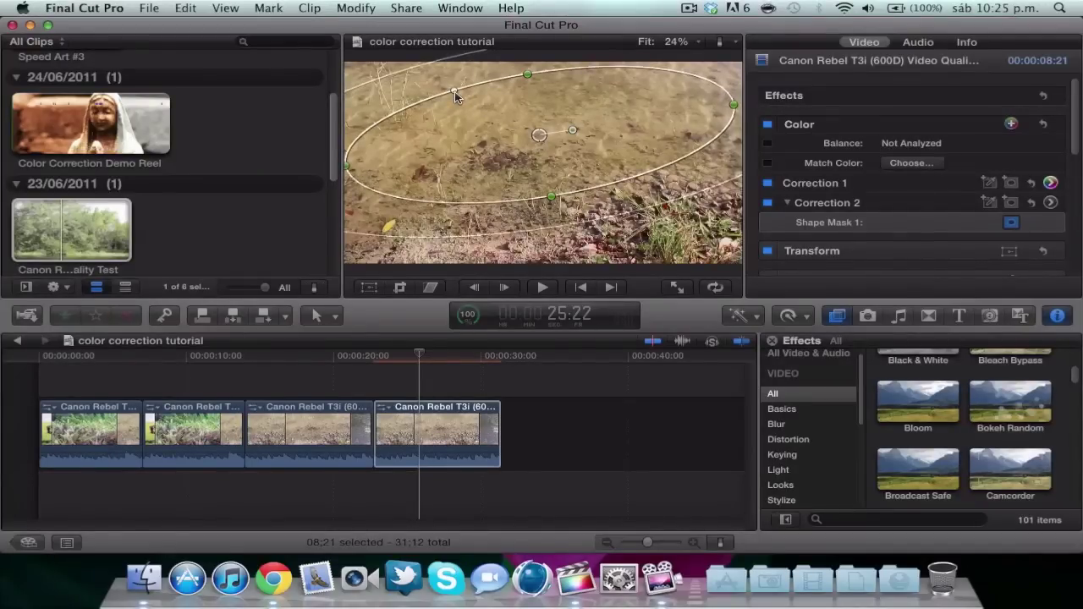
left_click_drag(453, 90, 387, 100)
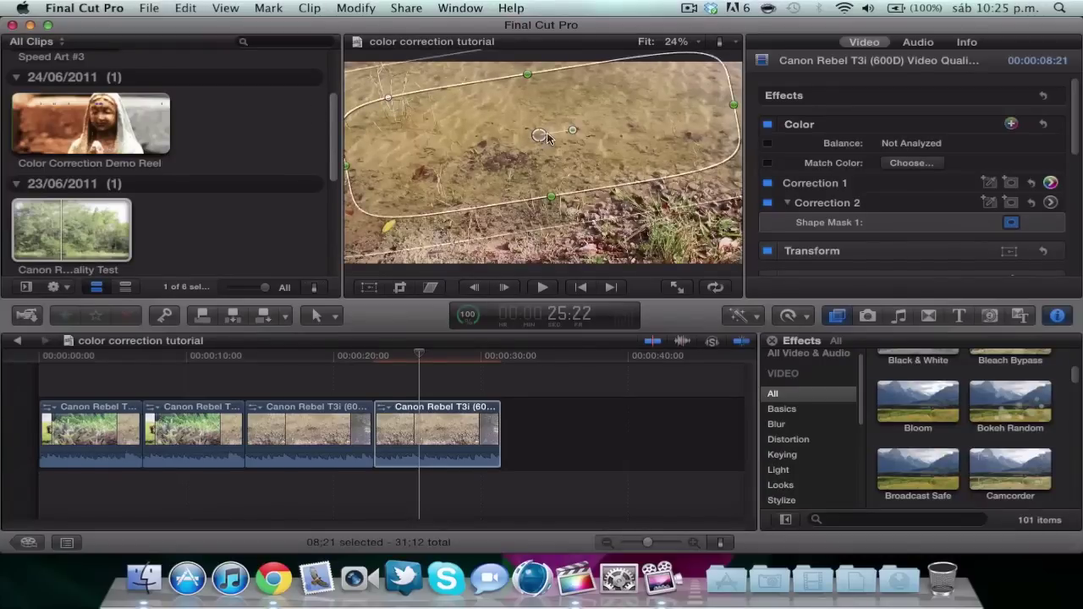
left_click_drag(539, 134, 536, 127)
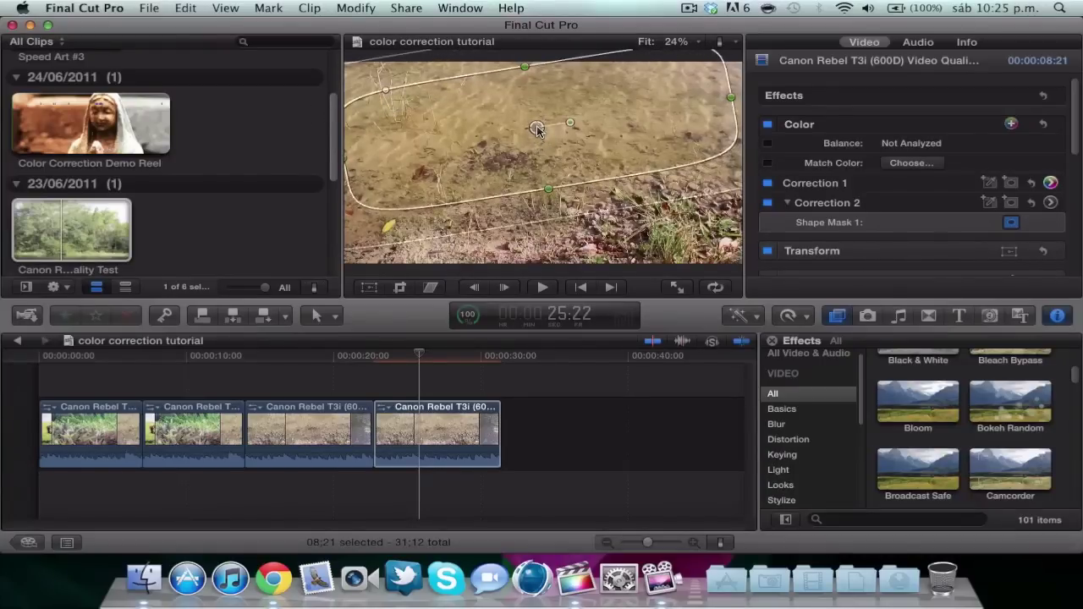
mouse_move(566, 203)
left_mouse_down()
mouse_move(552, 220)
mouse_move(567, 220)
mouse_move(555, 224)
mouse_move(552, 208)
left_mouse_up()
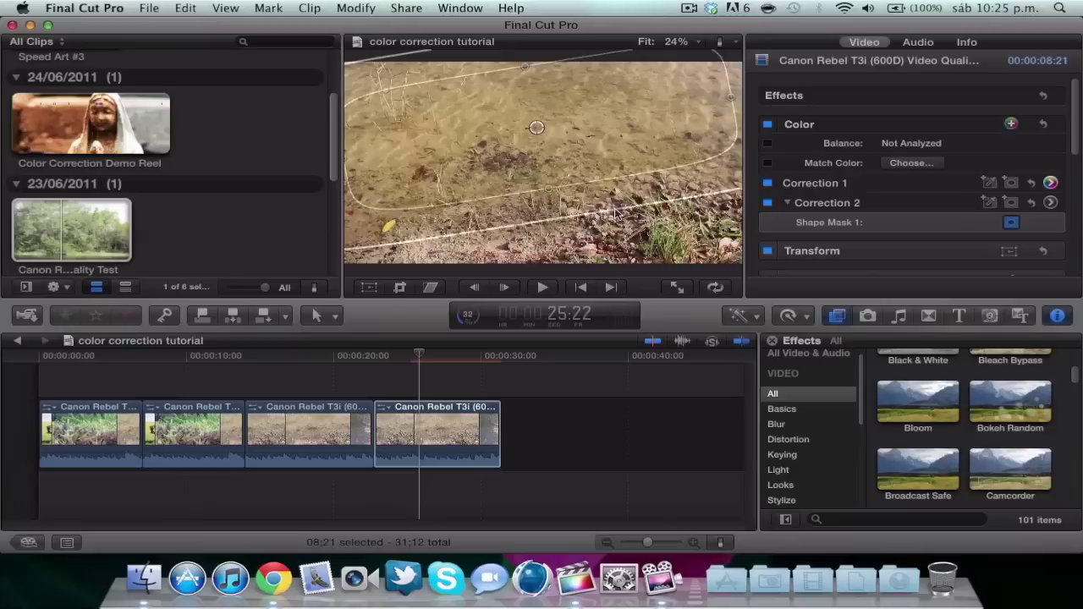
left_click_drag(613, 212, 619, 220)
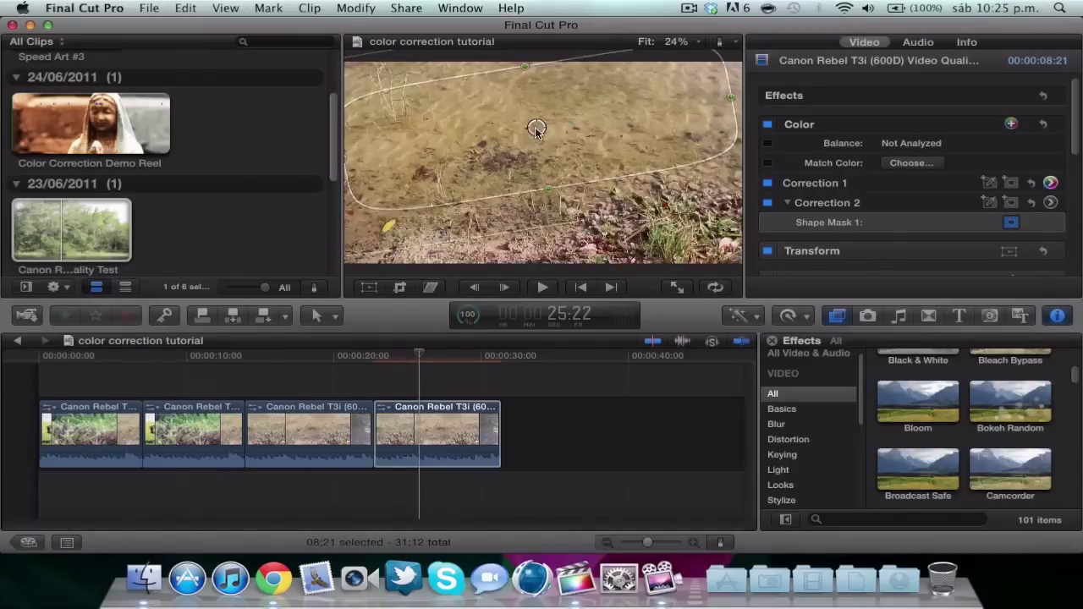
left_click_drag(537, 126, 544, 124)
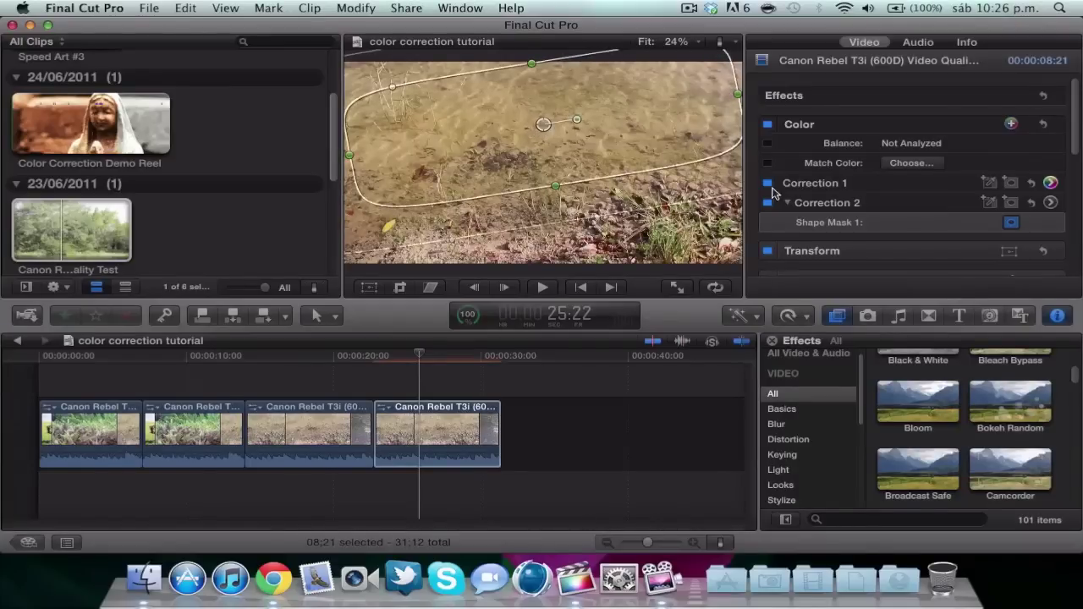
- Tint the masked water blue-green in Correction 2, nudging the mask up slightly
left_click(1050, 203)
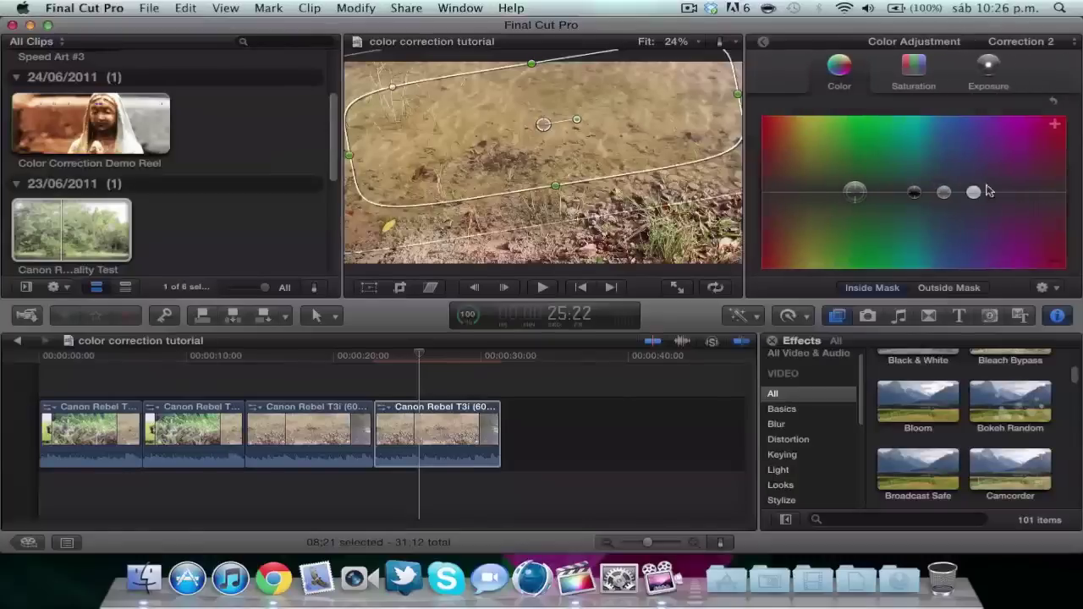
left_click(765, 42)
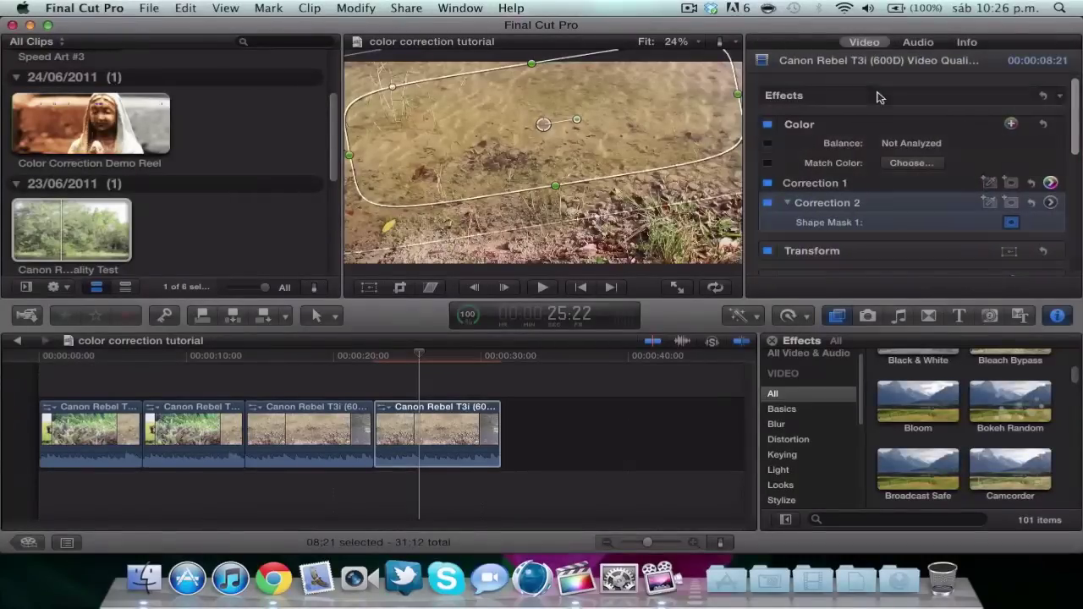
left_click(1050, 203)
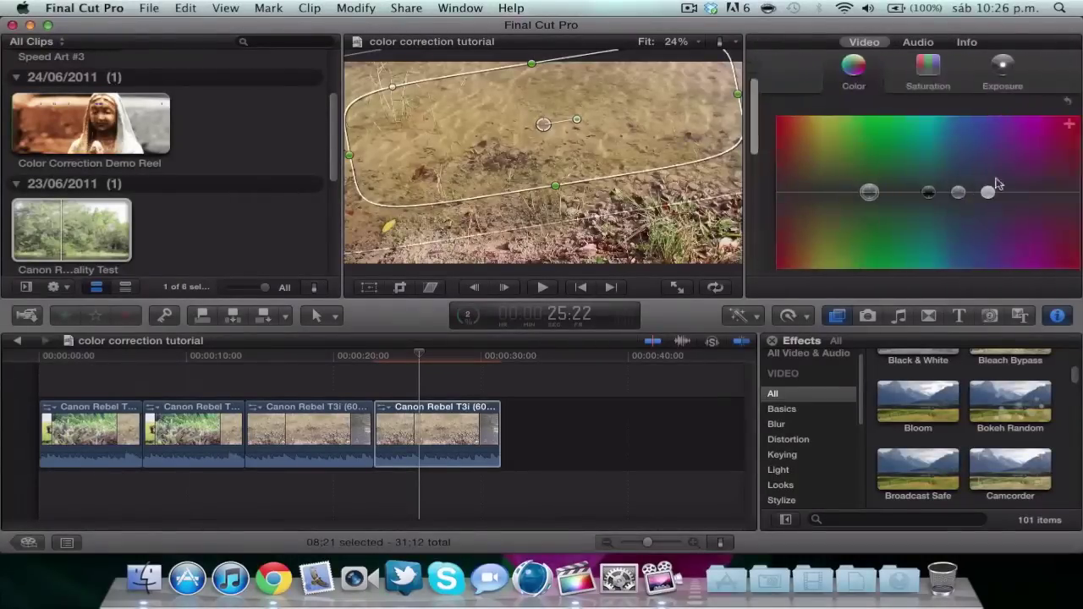
left_click_drag(860, 197, 919, 192)
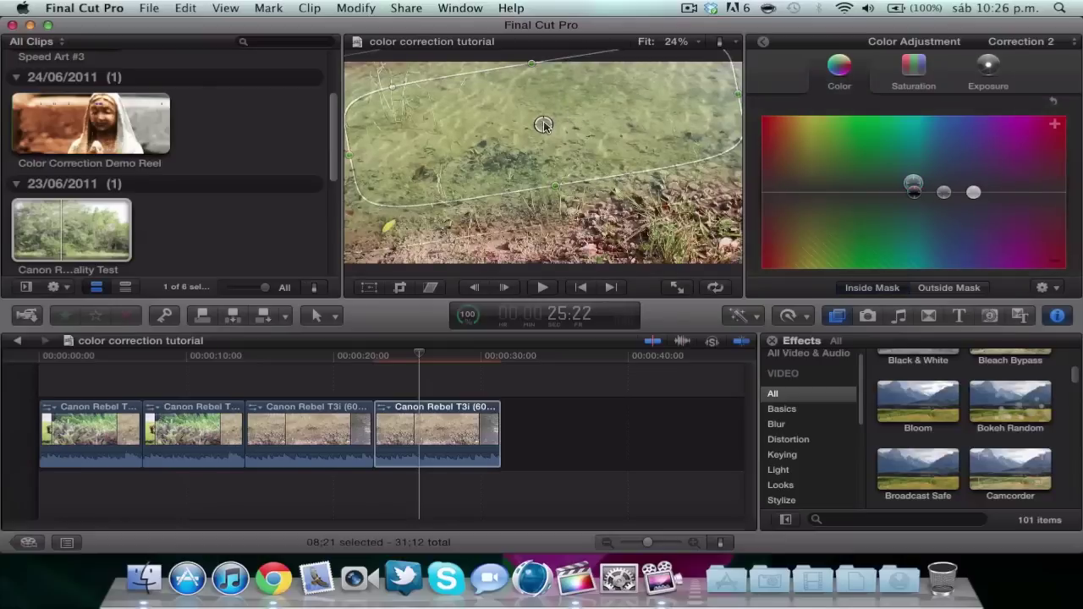
left_click_drag(542, 124, 541, 121)
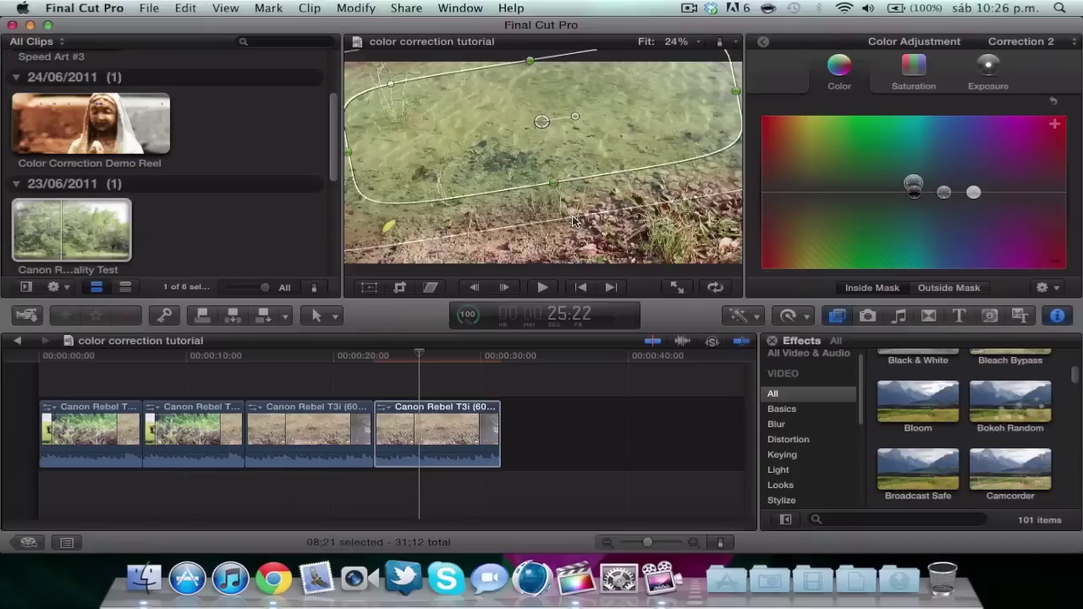
left_click(915, 76)
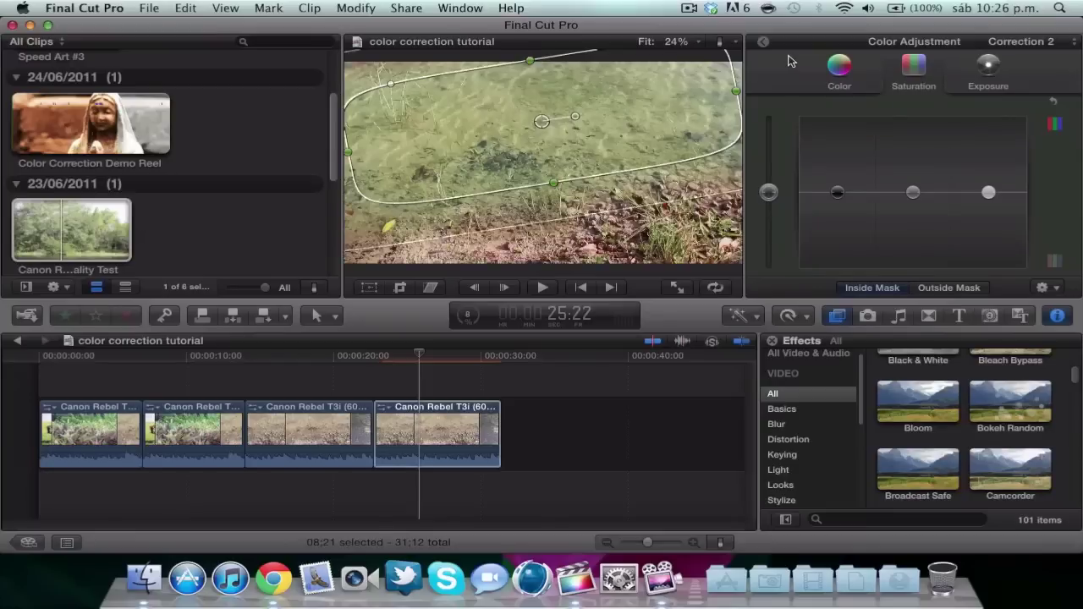
left_click(763, 41)
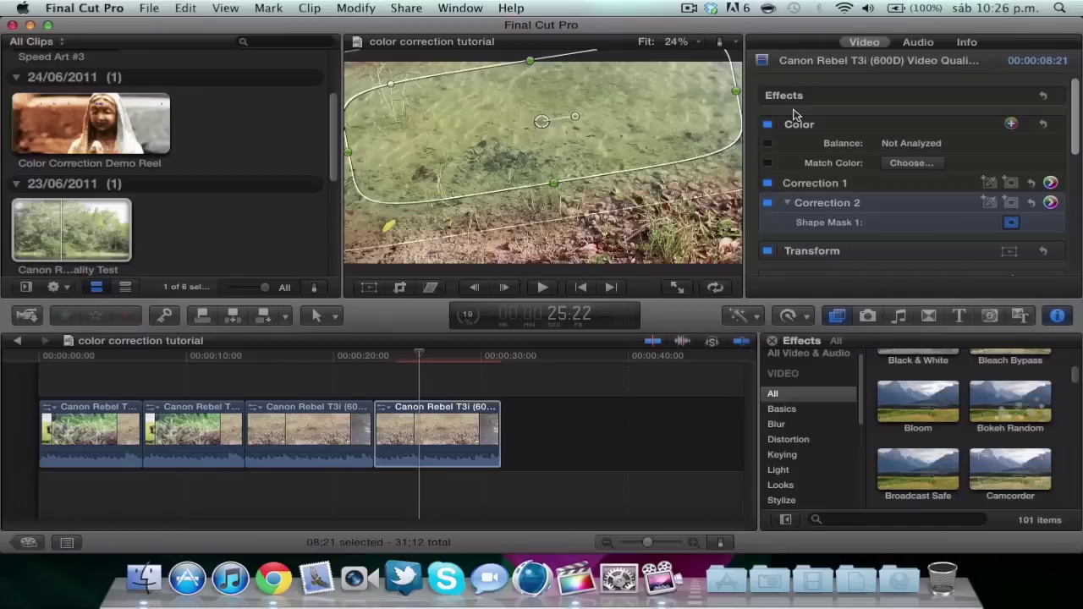
- Hide the mask outline in the viewer and return the playhead to the dirt clip's start
left_click(332, 357)
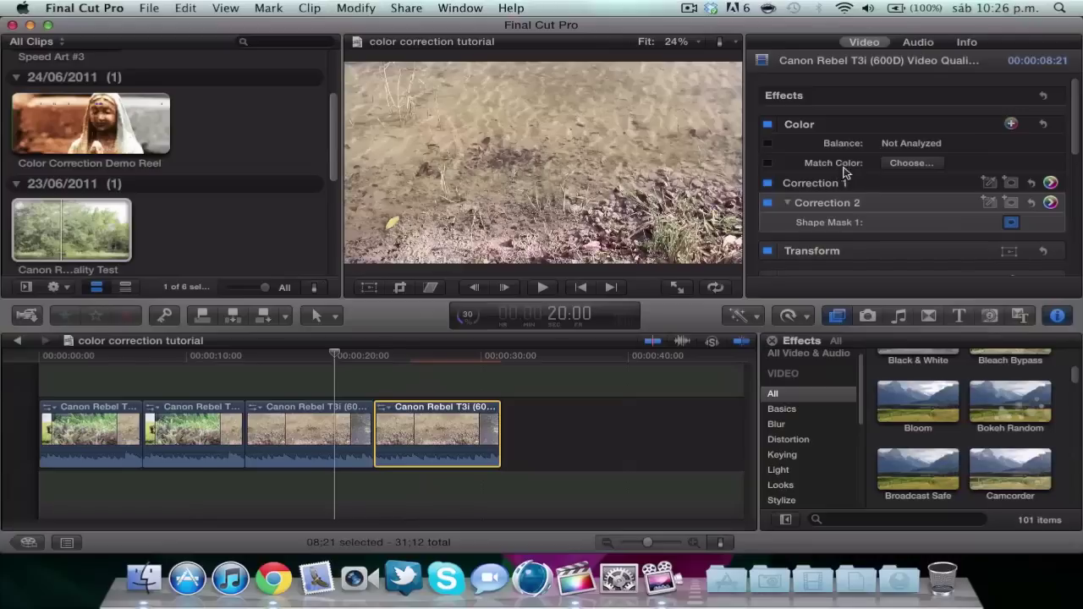
left_click(818, 125)
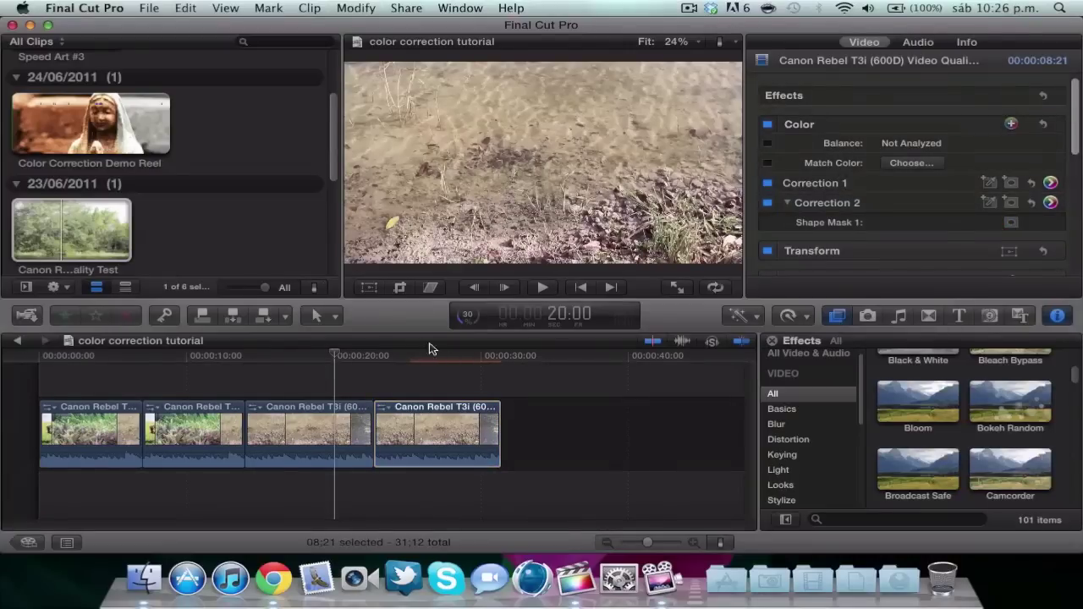
left_click(335, 356)
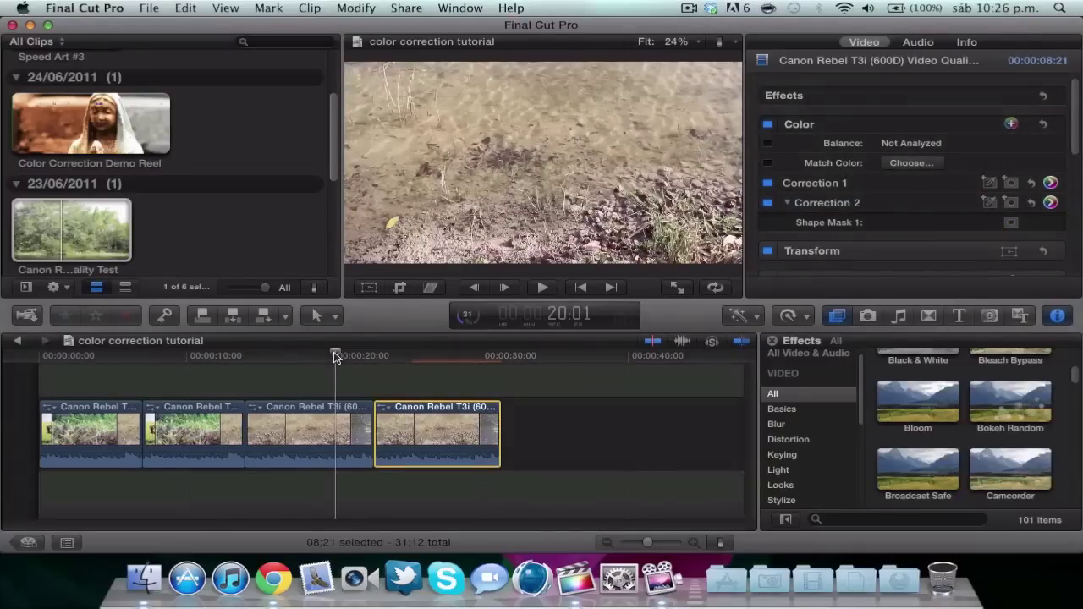